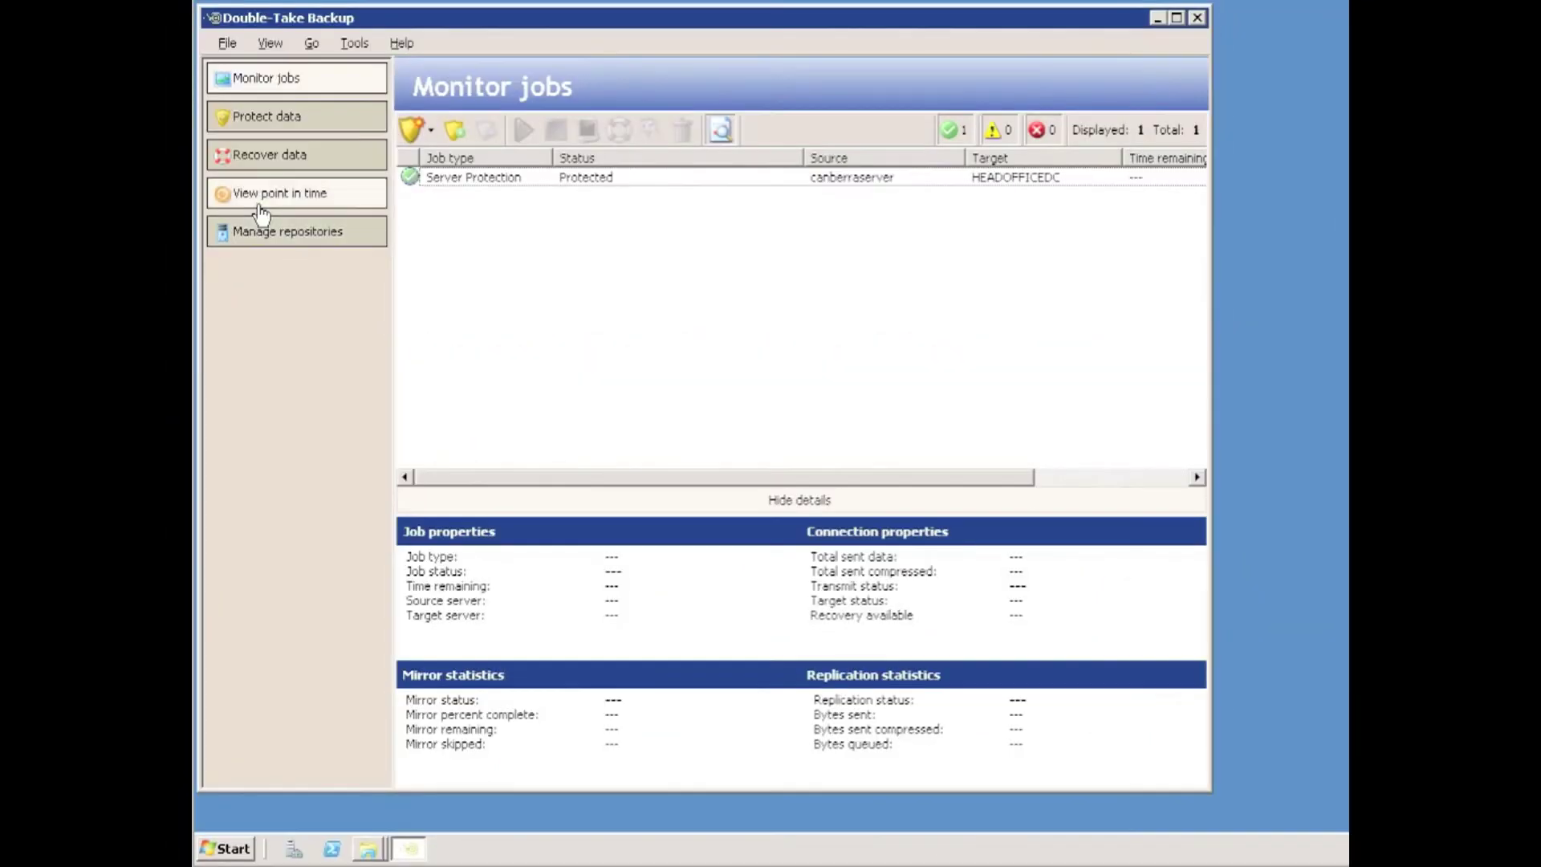
Step: Start a point-in-time view, accepting HEADOFFICEDC as the repository server
left_click(261, 210)
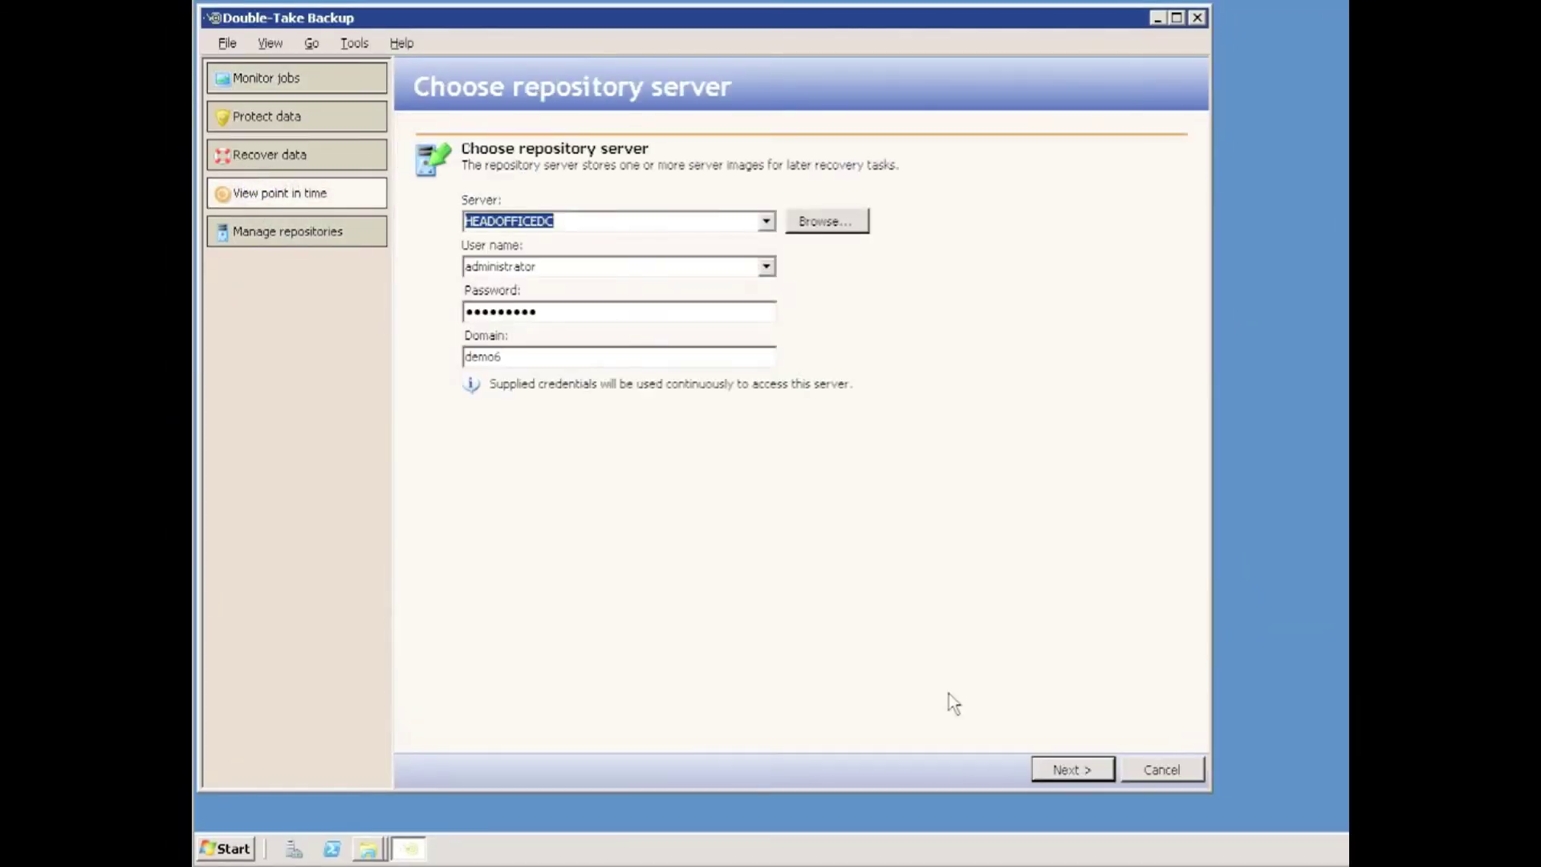
left_click(1044, 769)
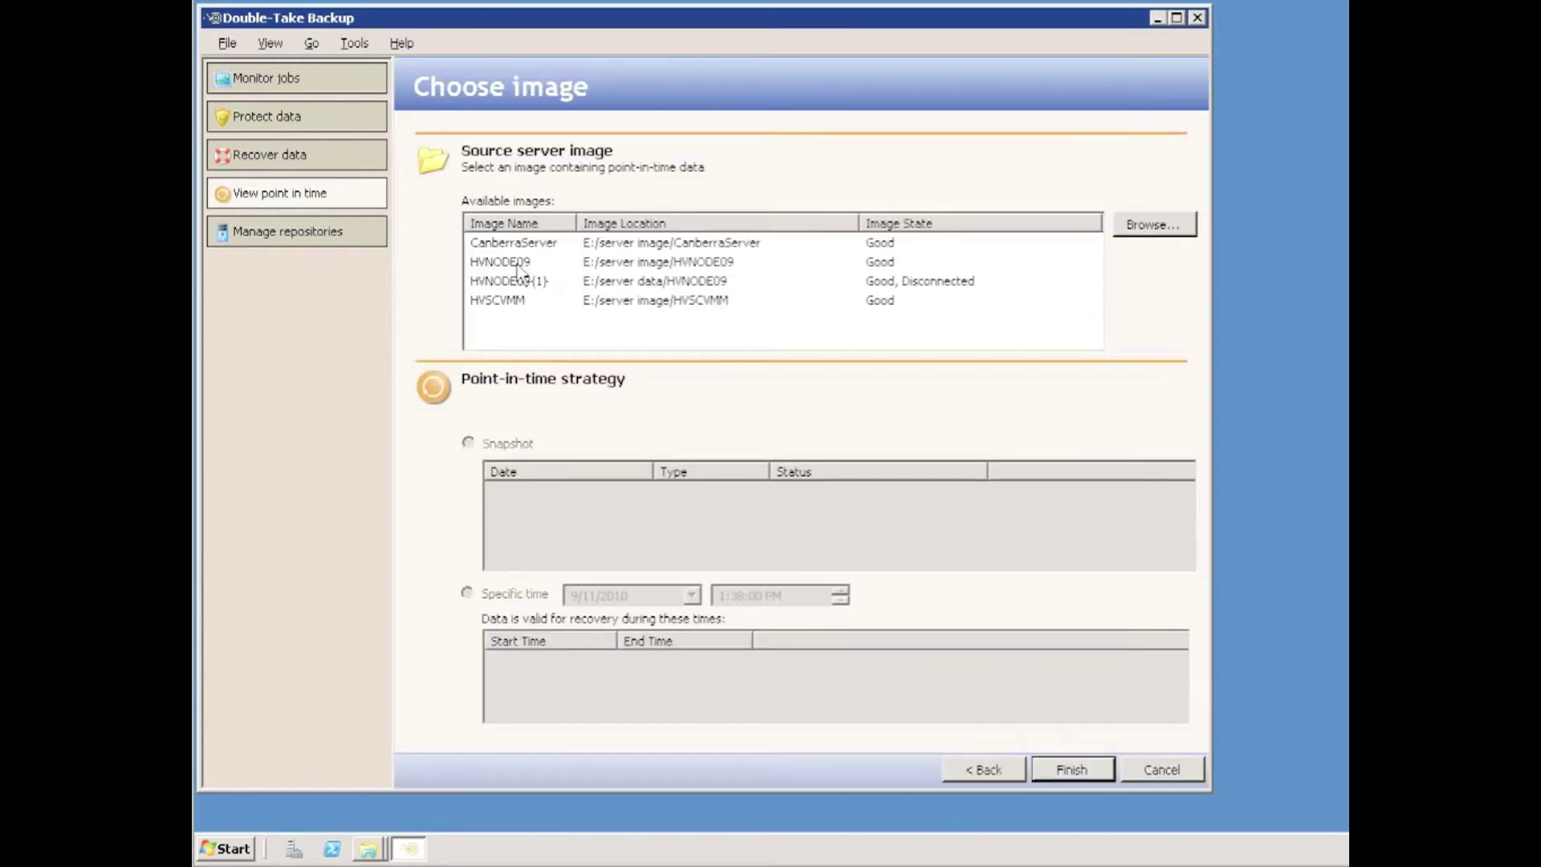
Step: Mount the CanberraServer image at specific time 9/11/2010 1:39:54 PM
left_click(514, 242)
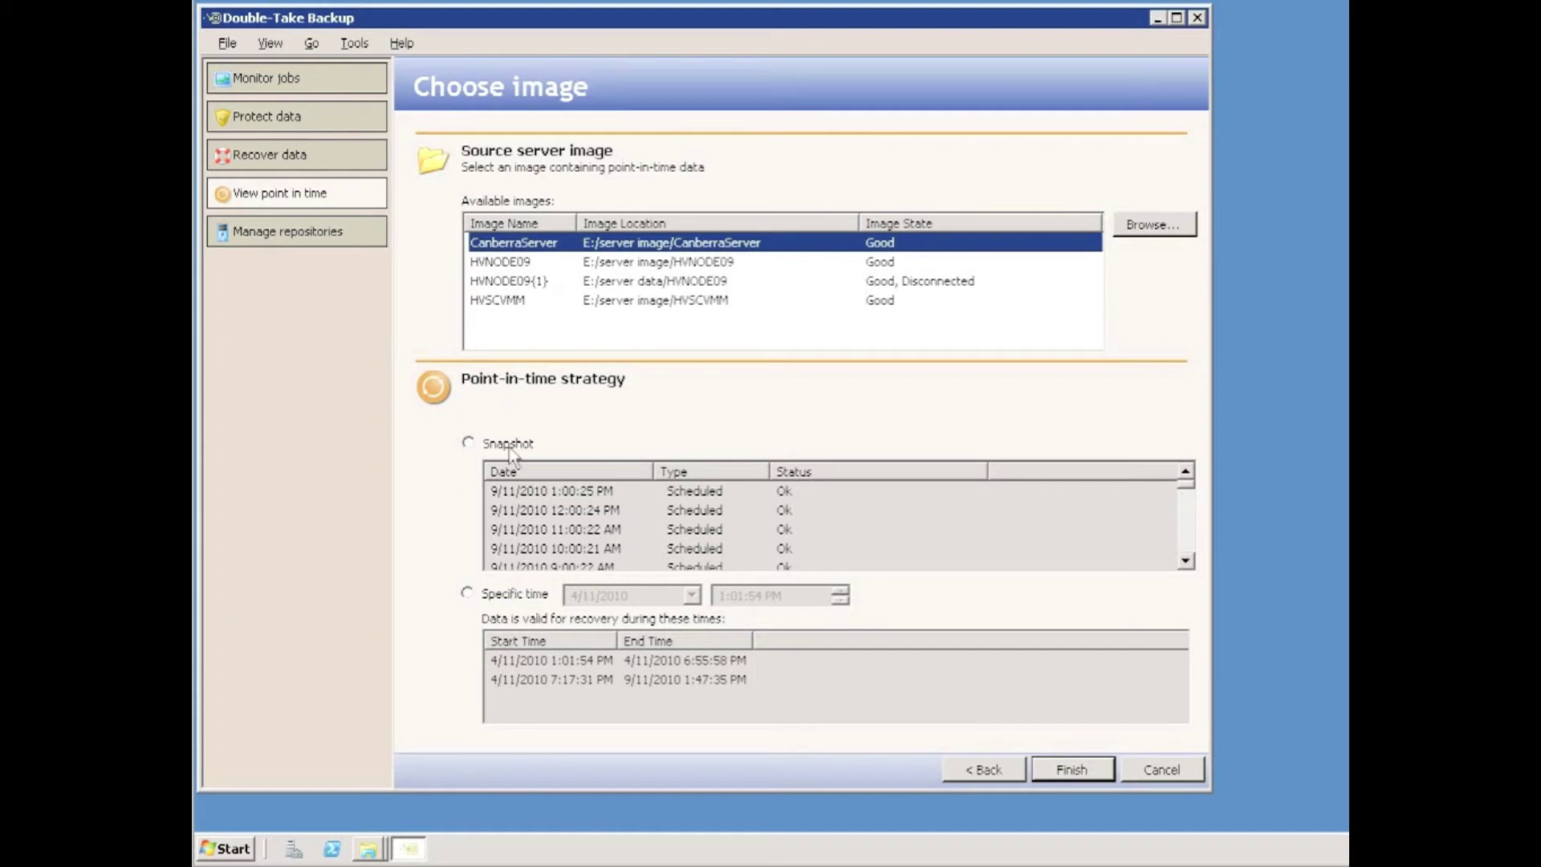
left_click(467, 593)
left_click(692, 595)
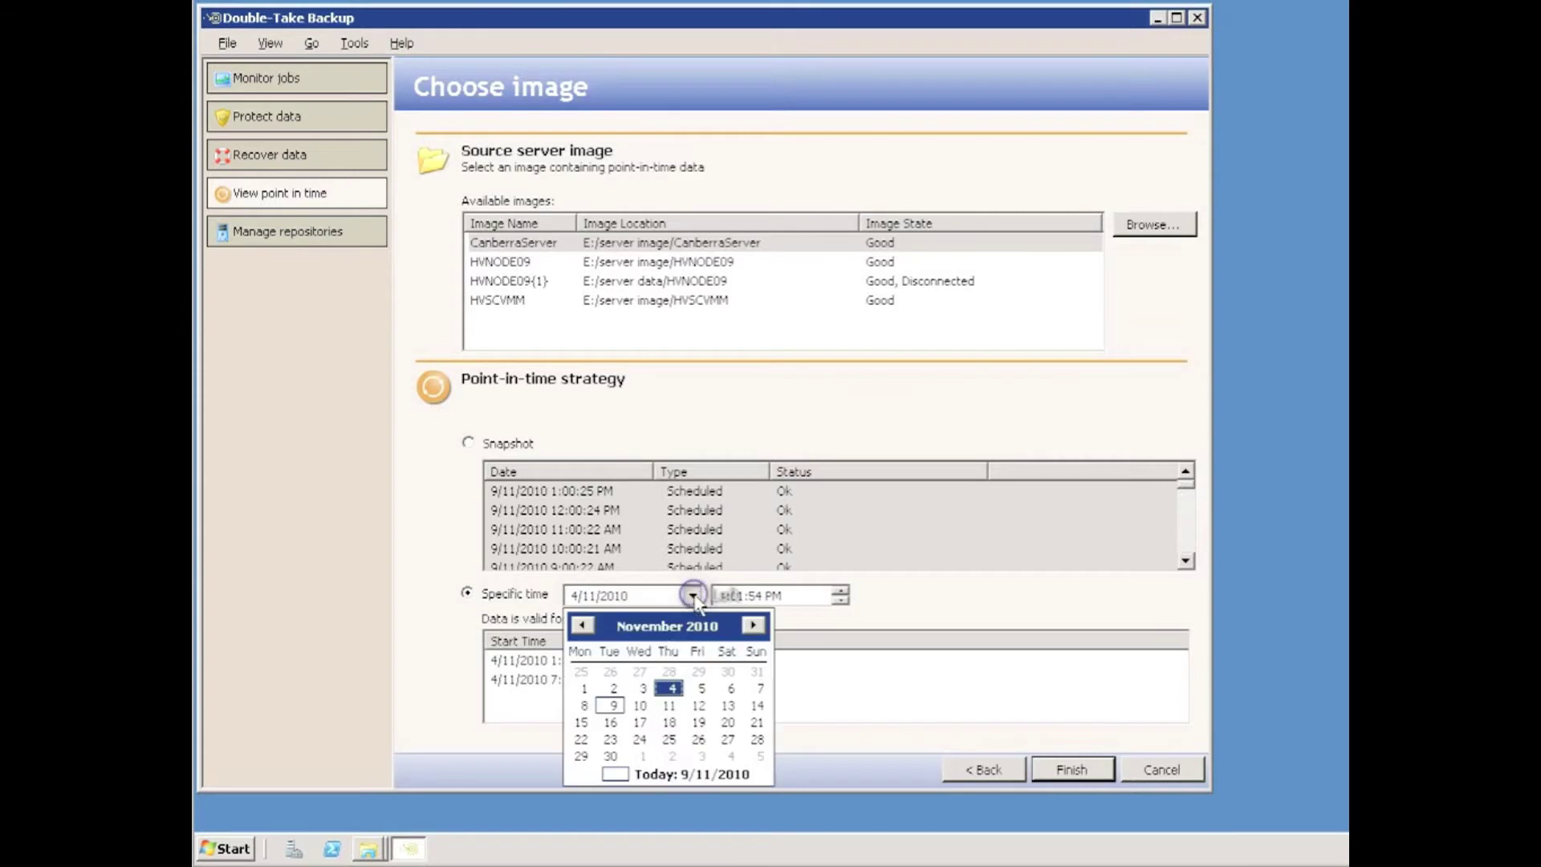
left_click(624, 773)
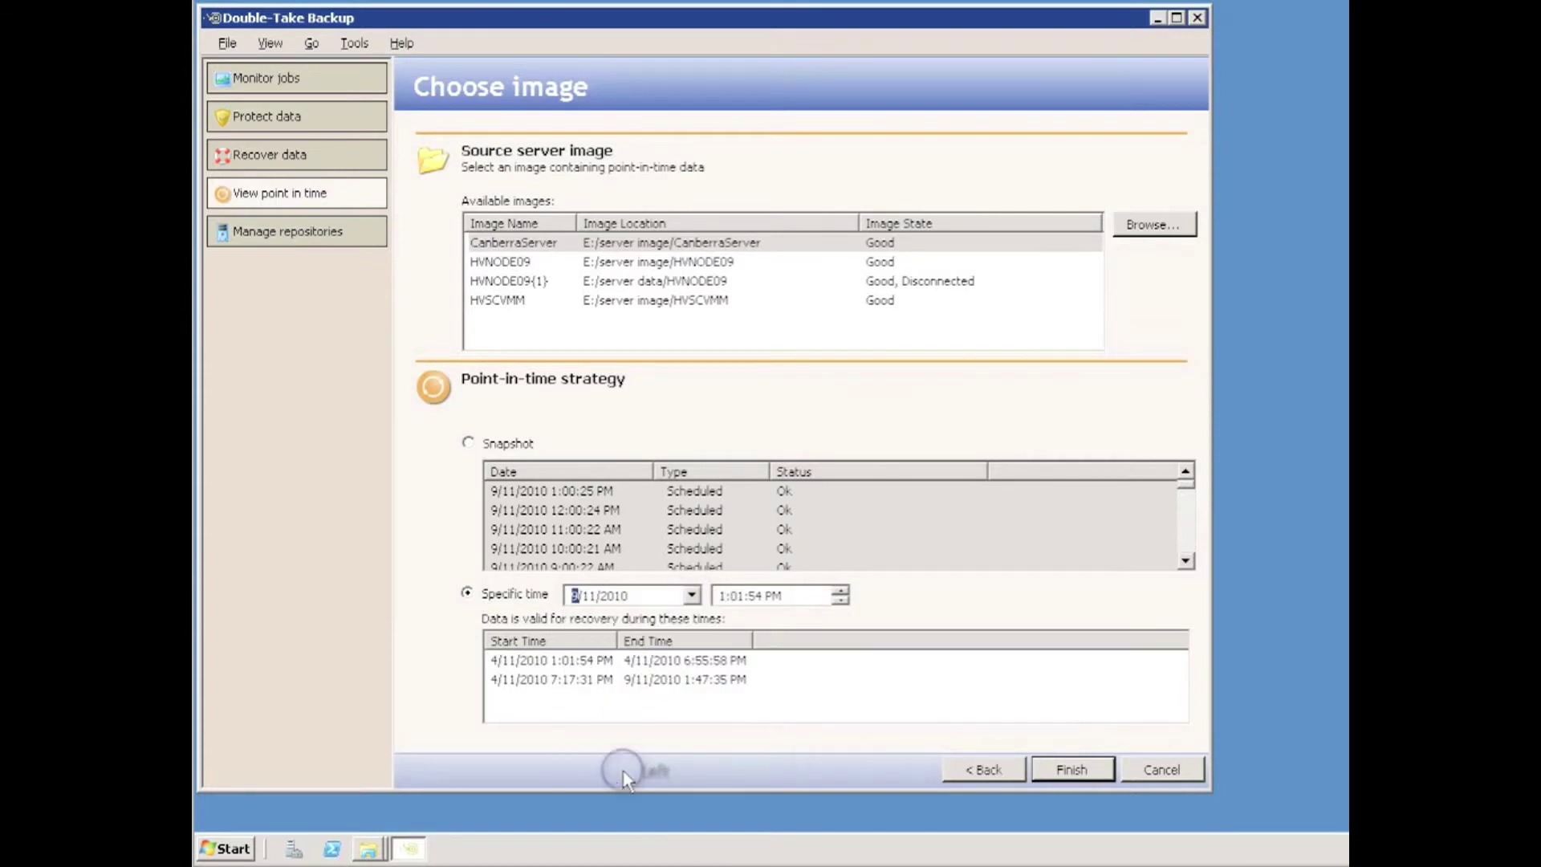
left_click(732, 595)
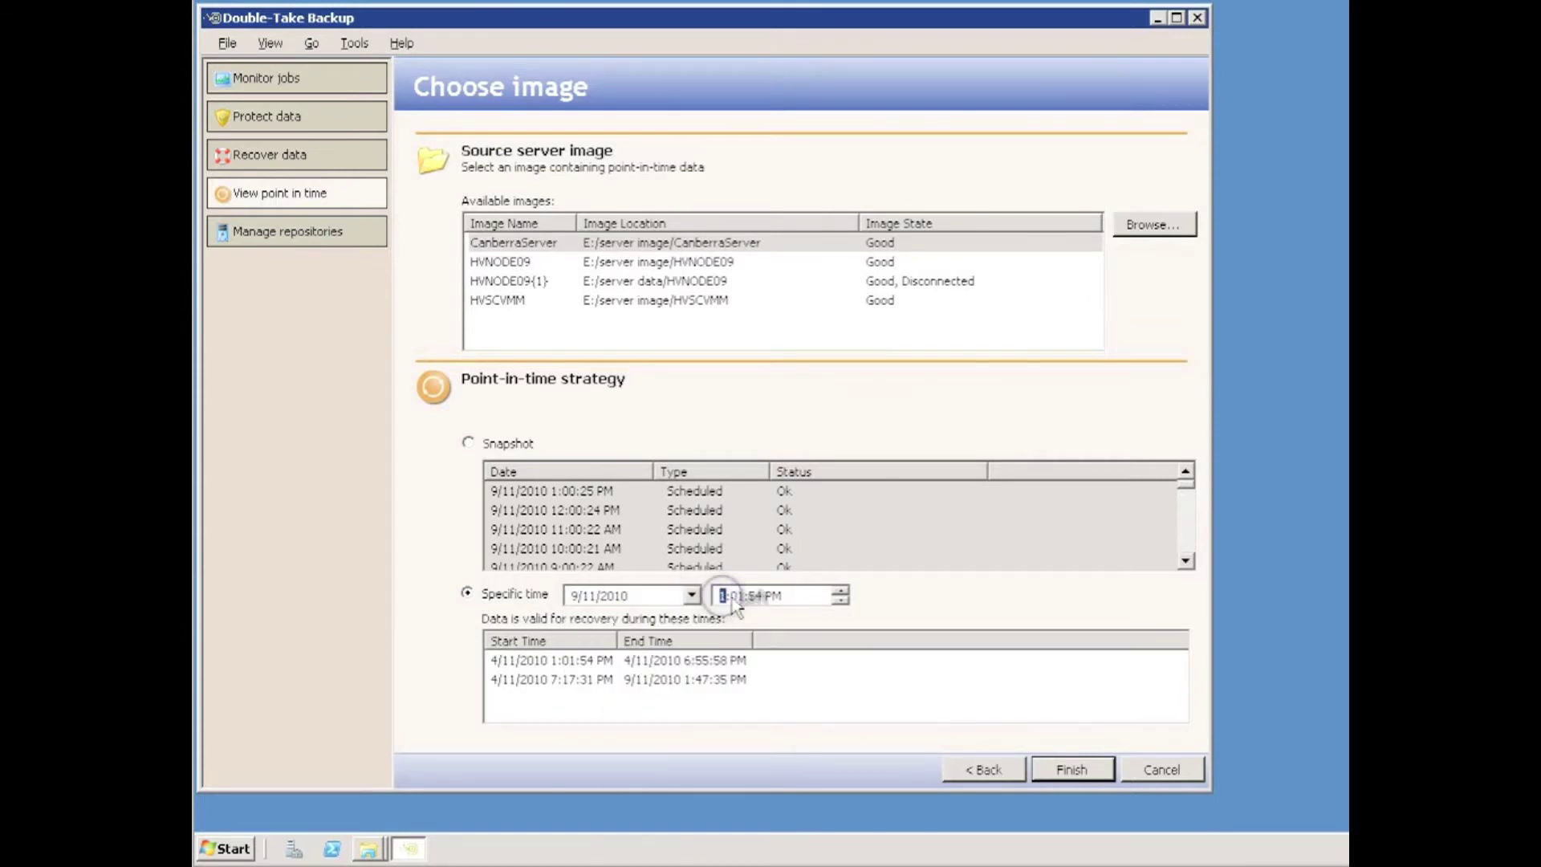
left_click(736, 595)
left_click(1063, 773)
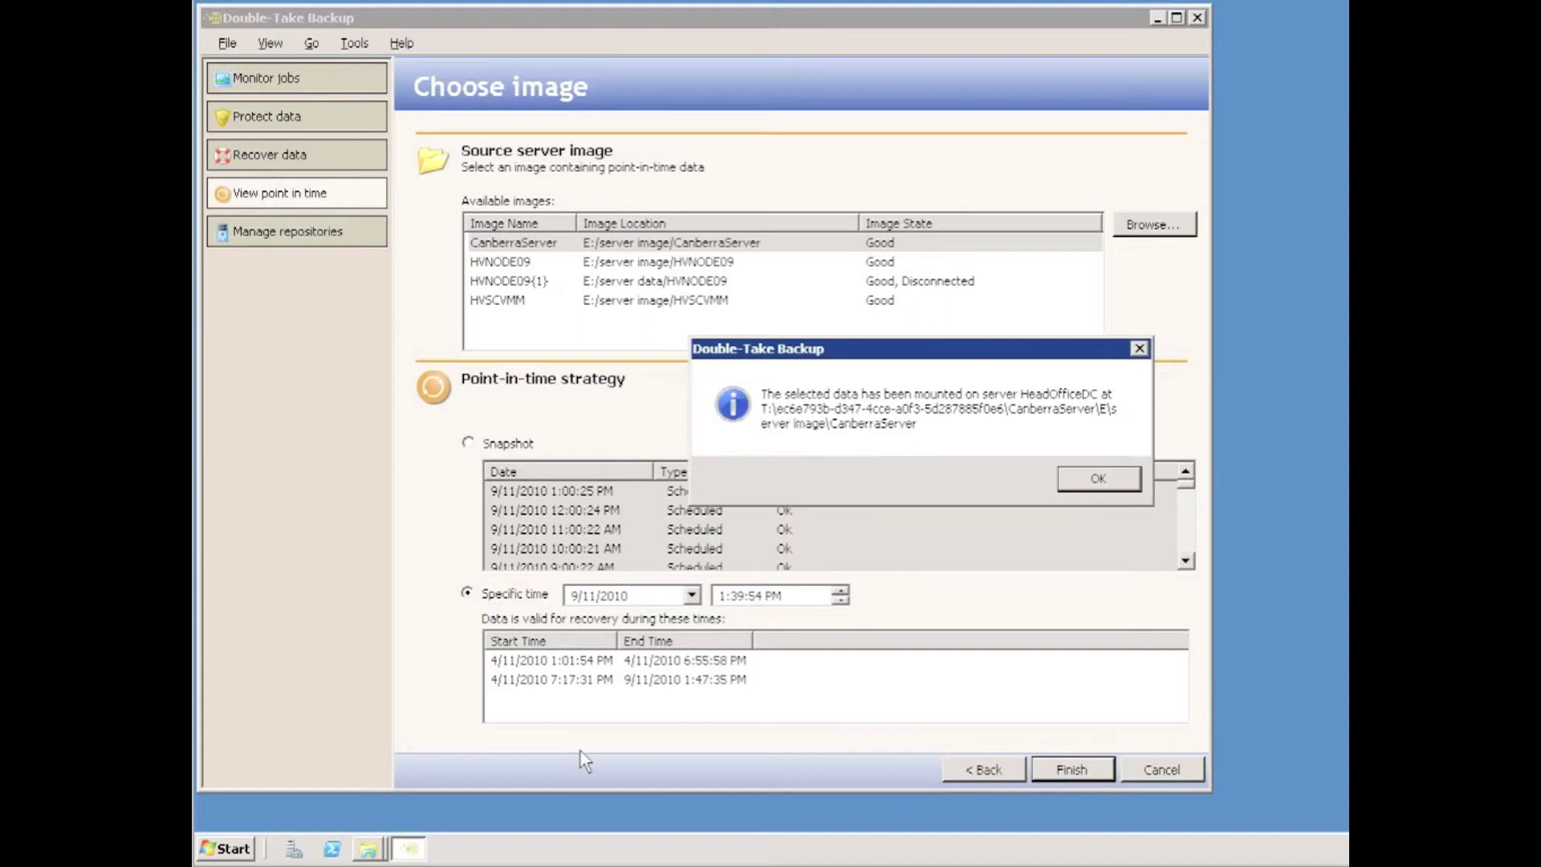
Step: Open drive T: and browse the newest mount to CANBERRASERVER\E\server image\canberraserver\C\Support
left_click(231, 848)
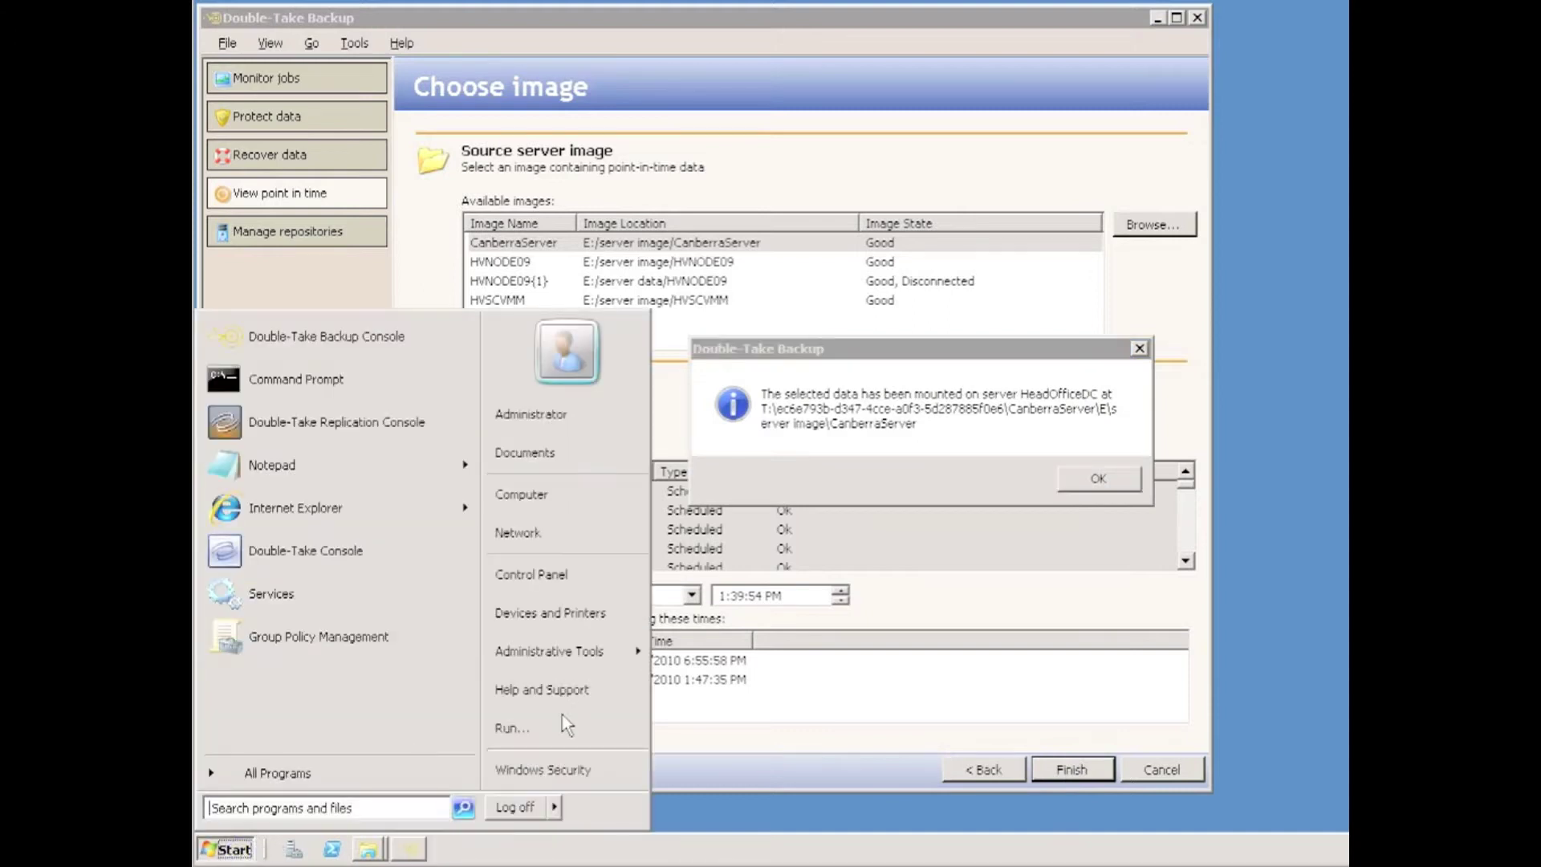
left_click(540, 732)
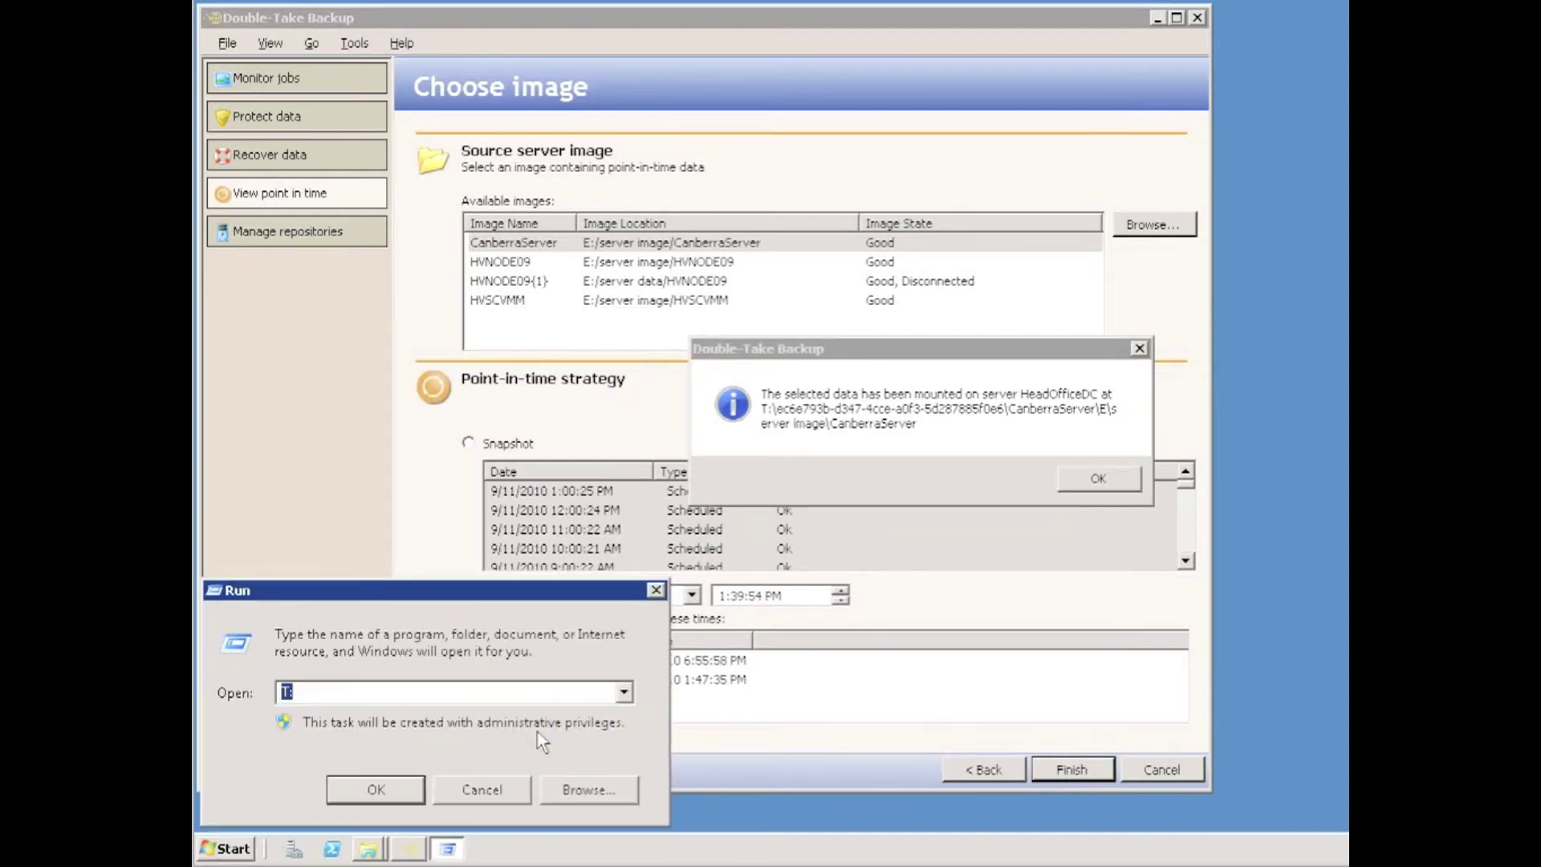
key("Return")
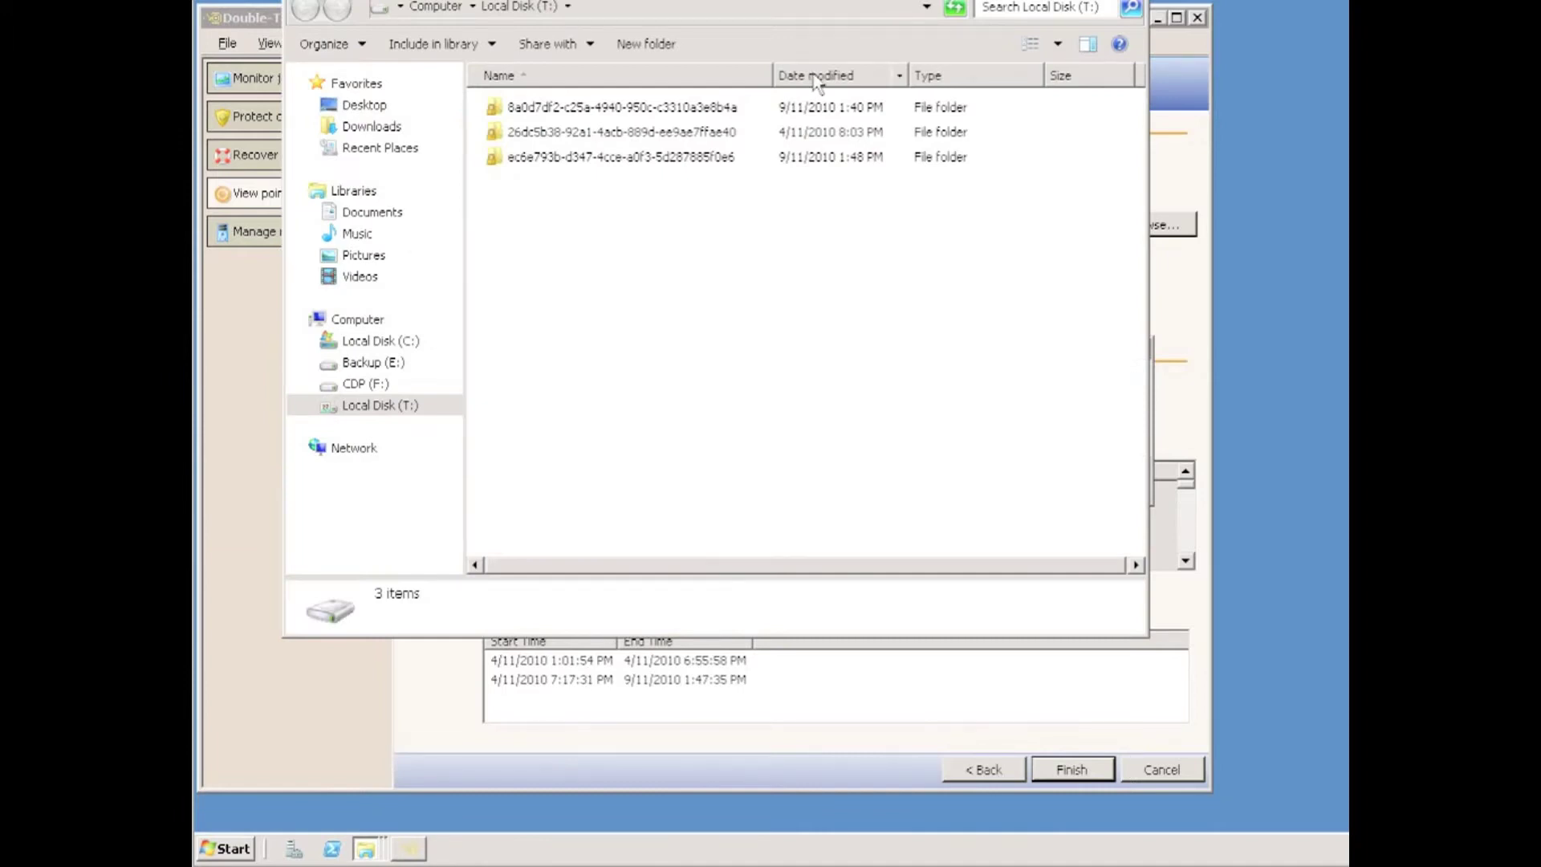
double_click(526, 156)
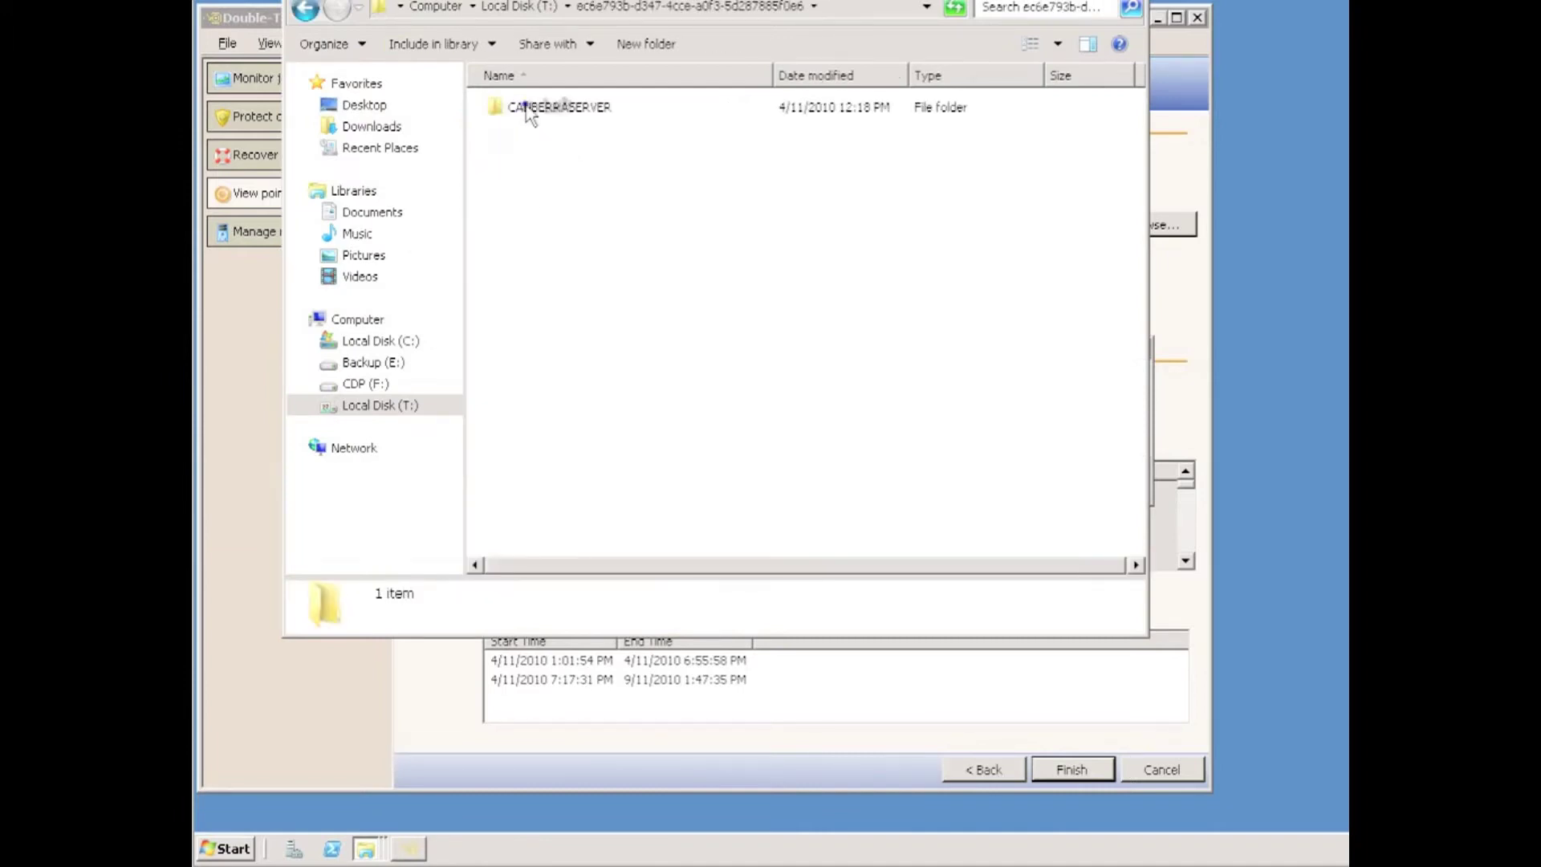
double_click(530, 108)
double_click(504, 109)
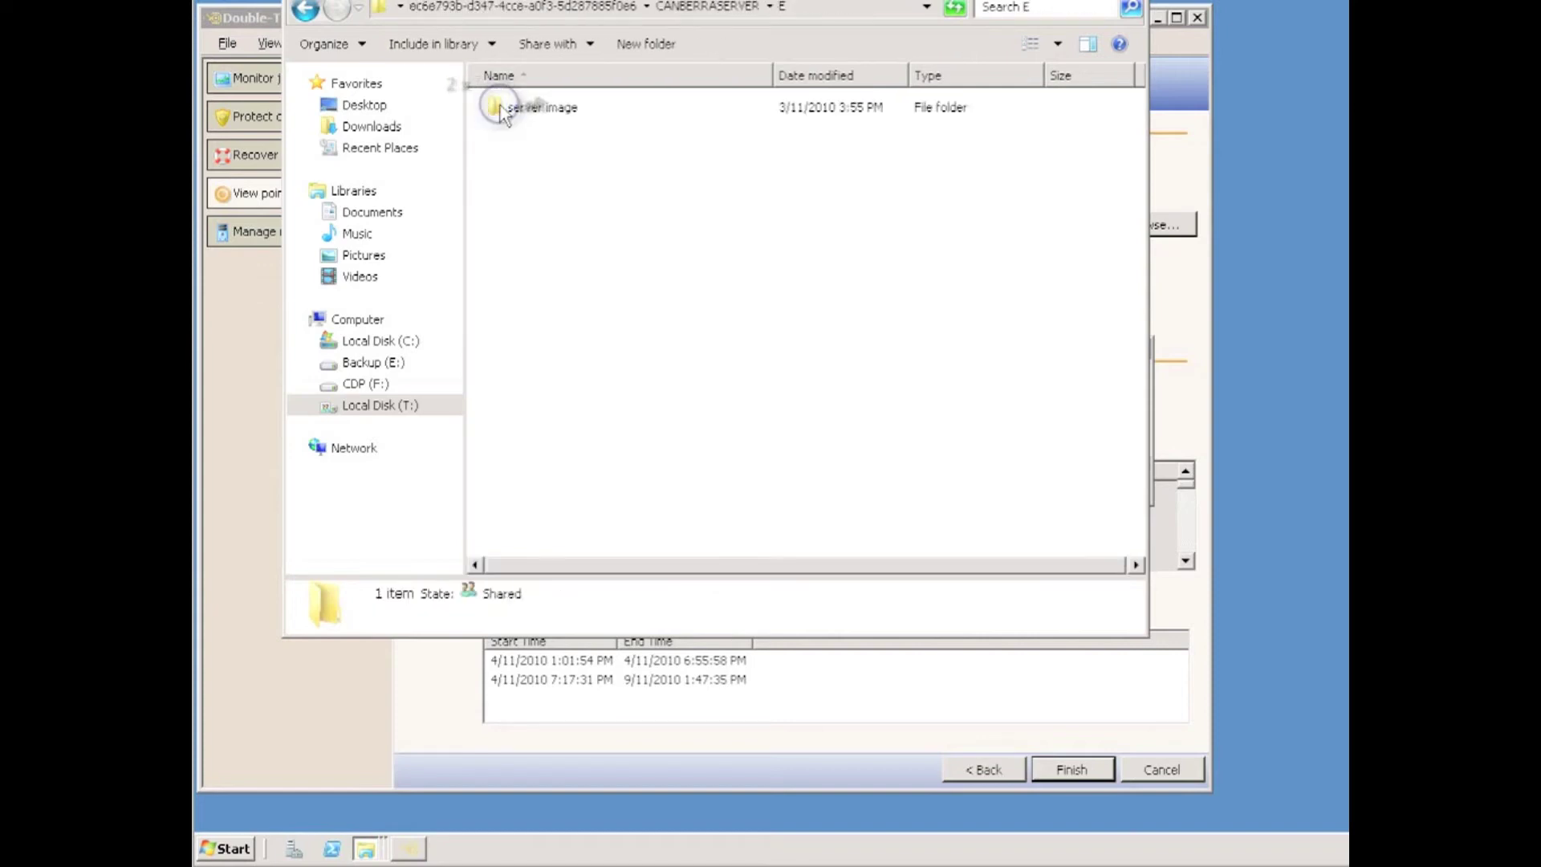
double_click(504, 108)
double_click(504, 108)
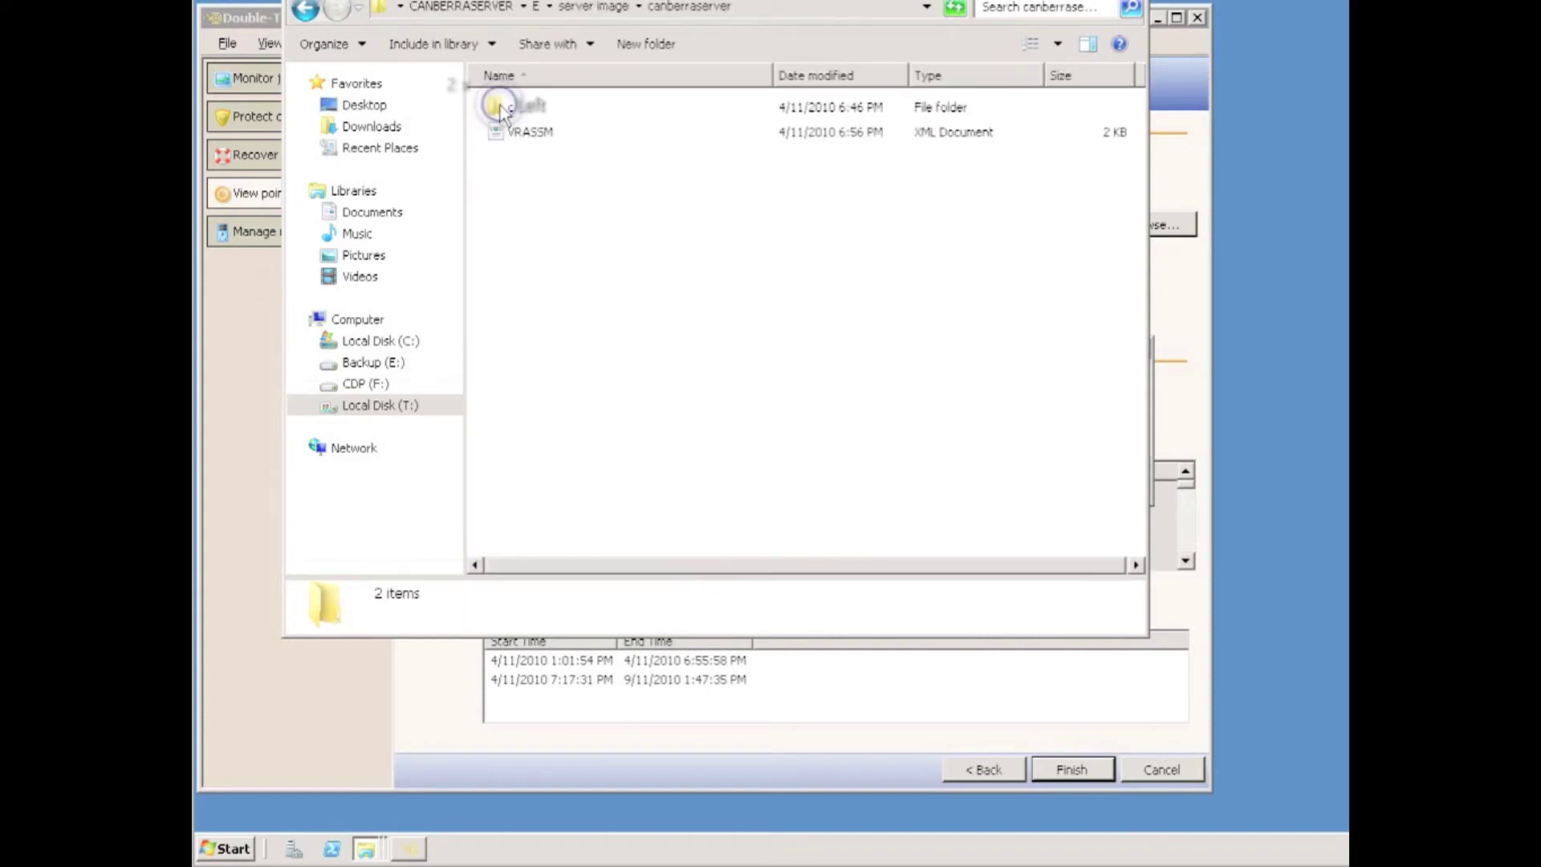
double_click(504, 108)
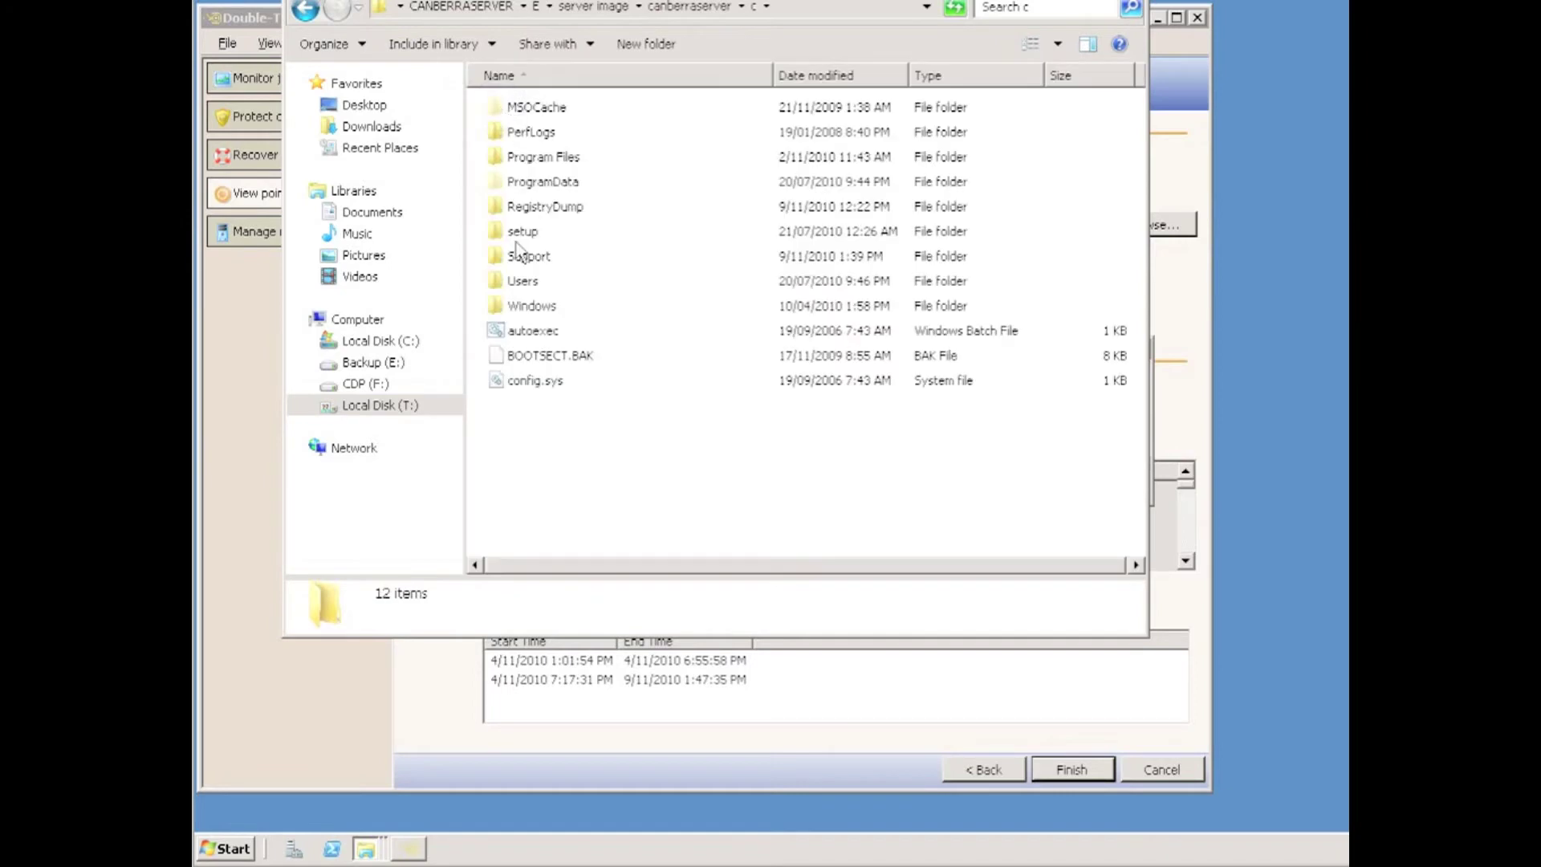
double_click(511, 267)
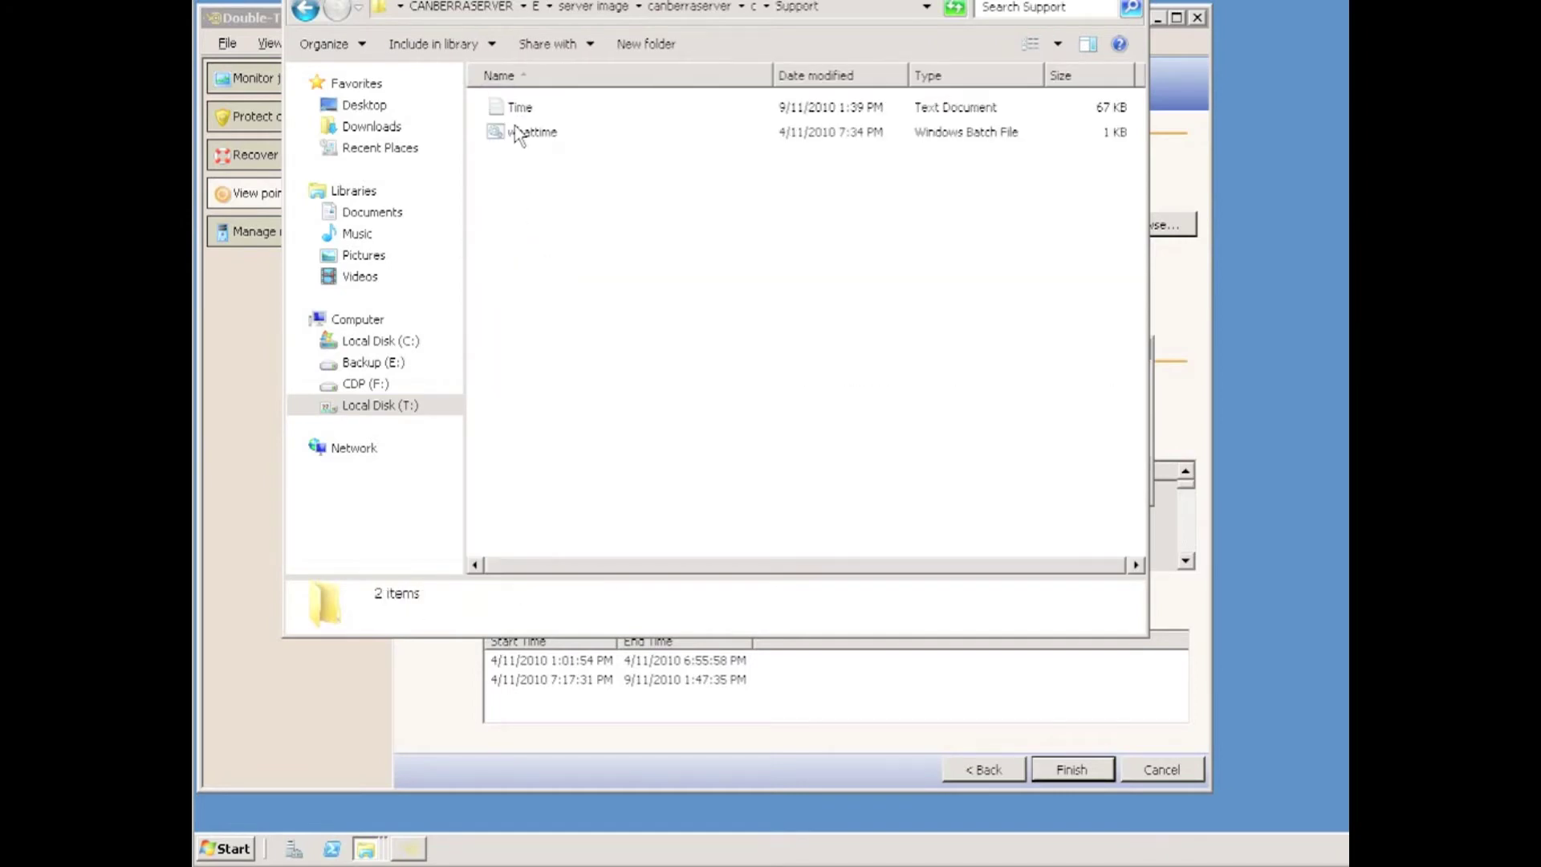
Step: View Time in Notepad, which reads 'This file has been corrupted!!', then dismiss the mount notice
left_click(514, 108)
double_click(515, 108)
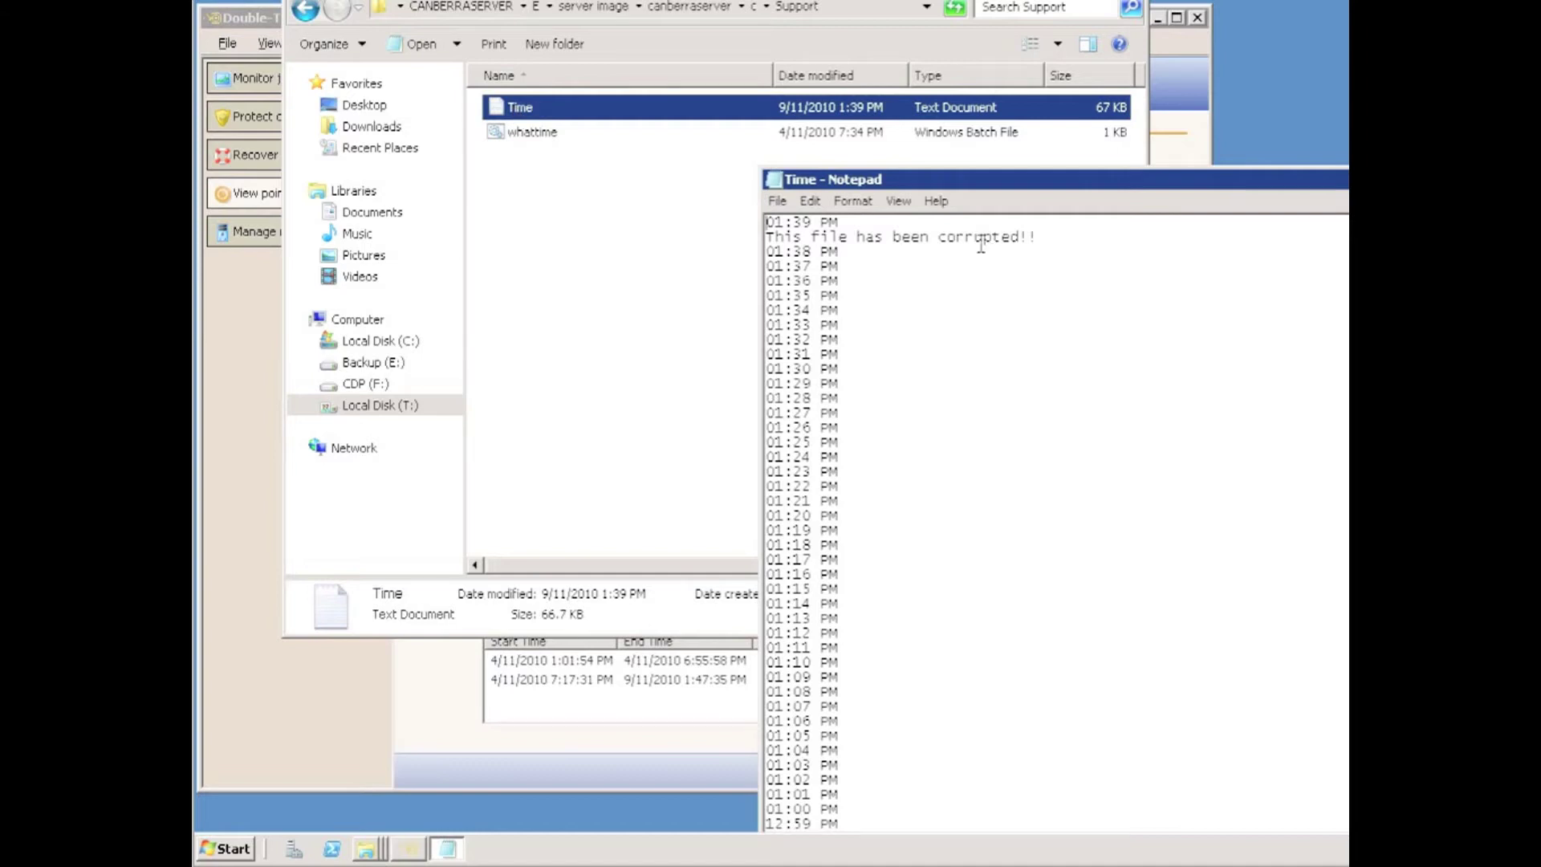
double_click(773, 179)
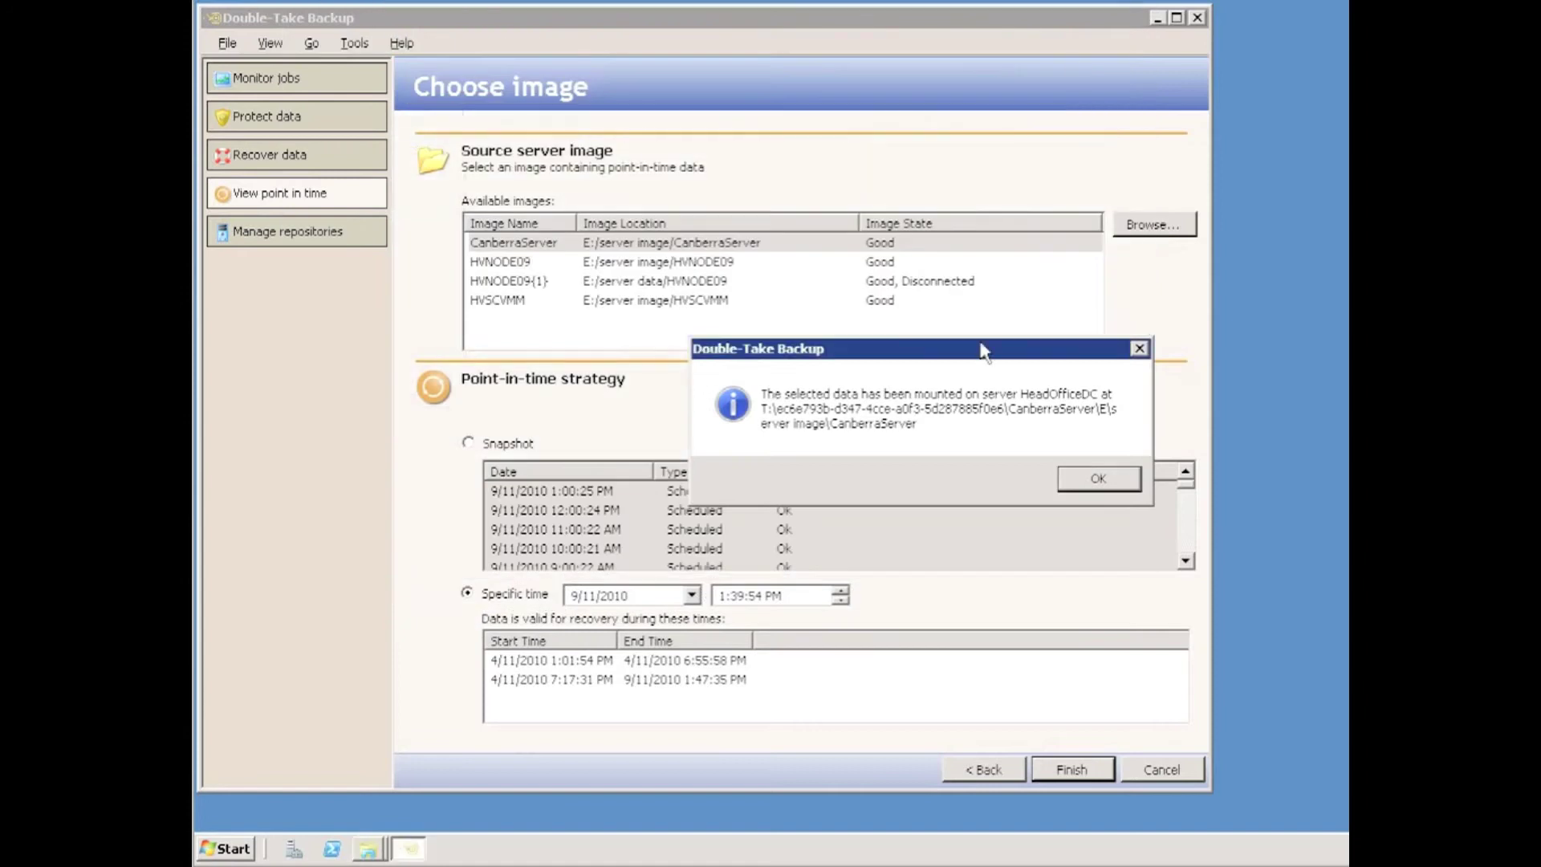
left_click(1100, 480)
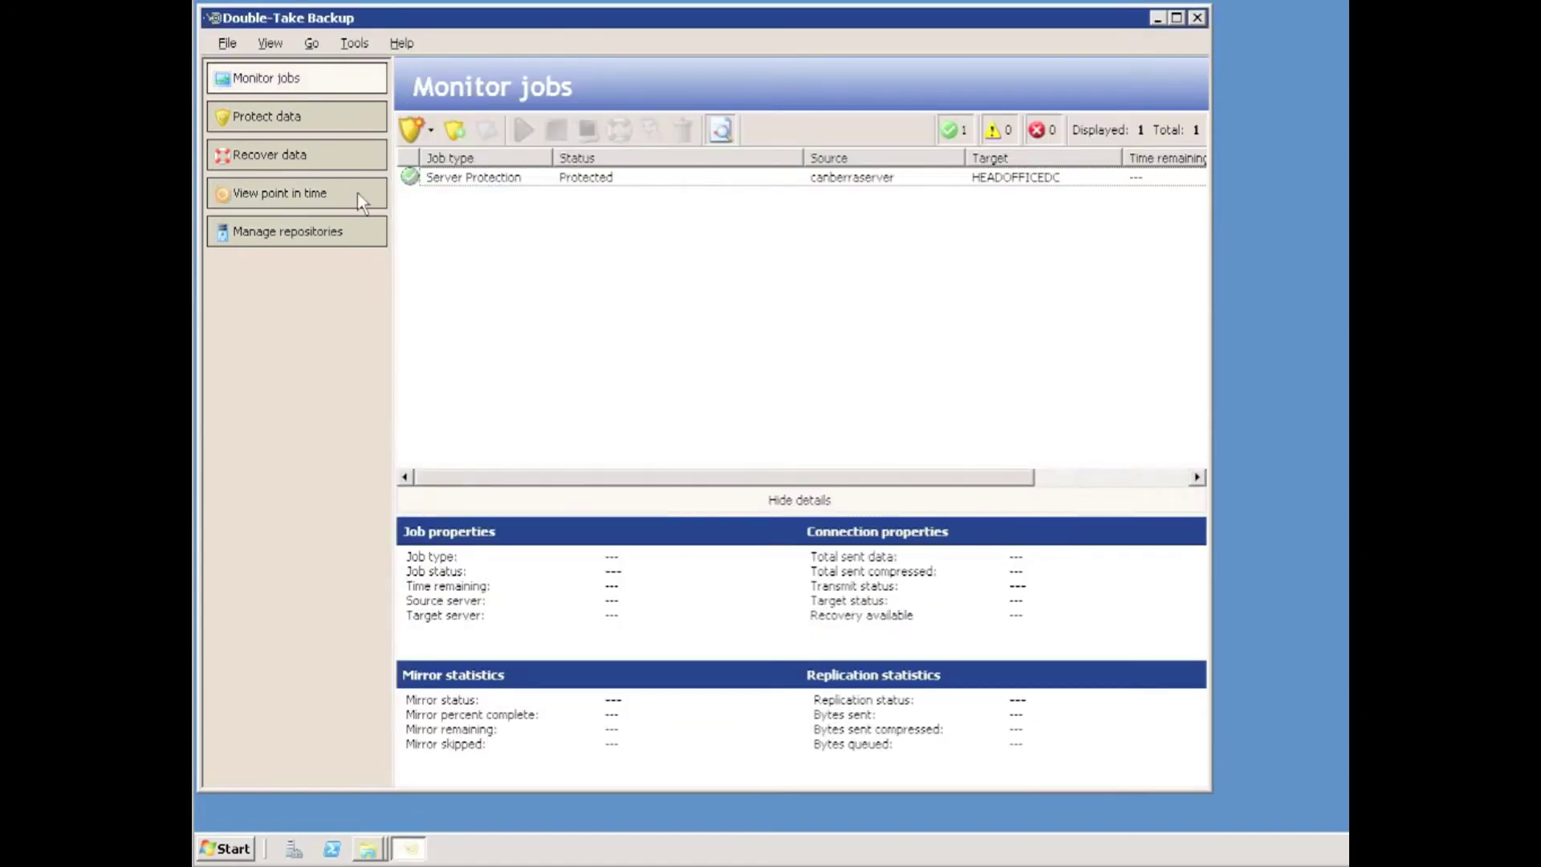
Step: Mount the CanberraServer image from HEADOFFICEDC at specific time 9/11/2010 1:37:54 PM
left_click(293, 194)
left_click(1070, 769)
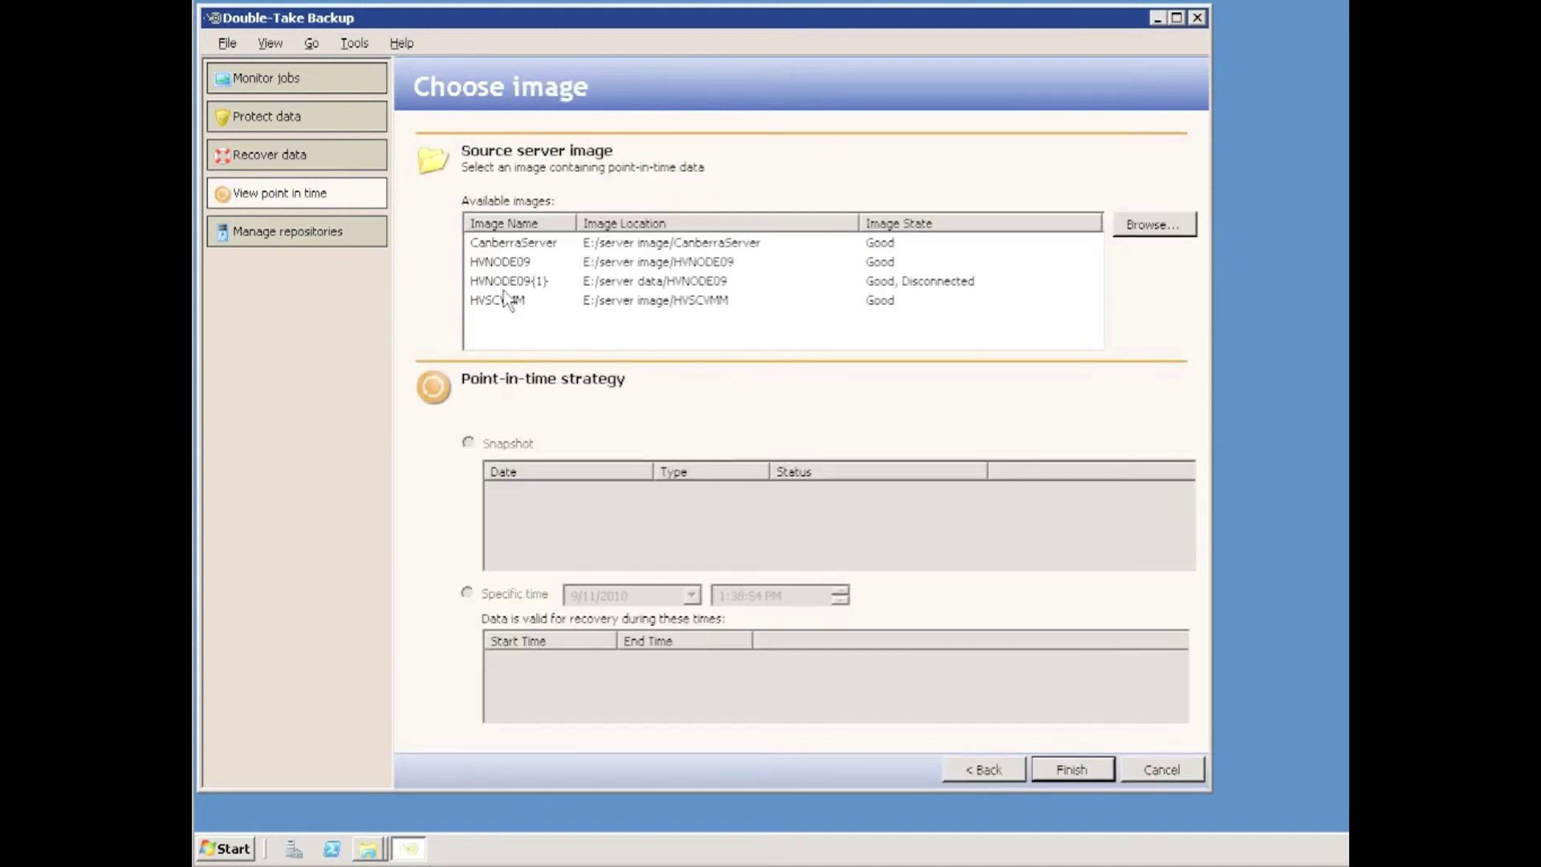
left_click(467, 593)
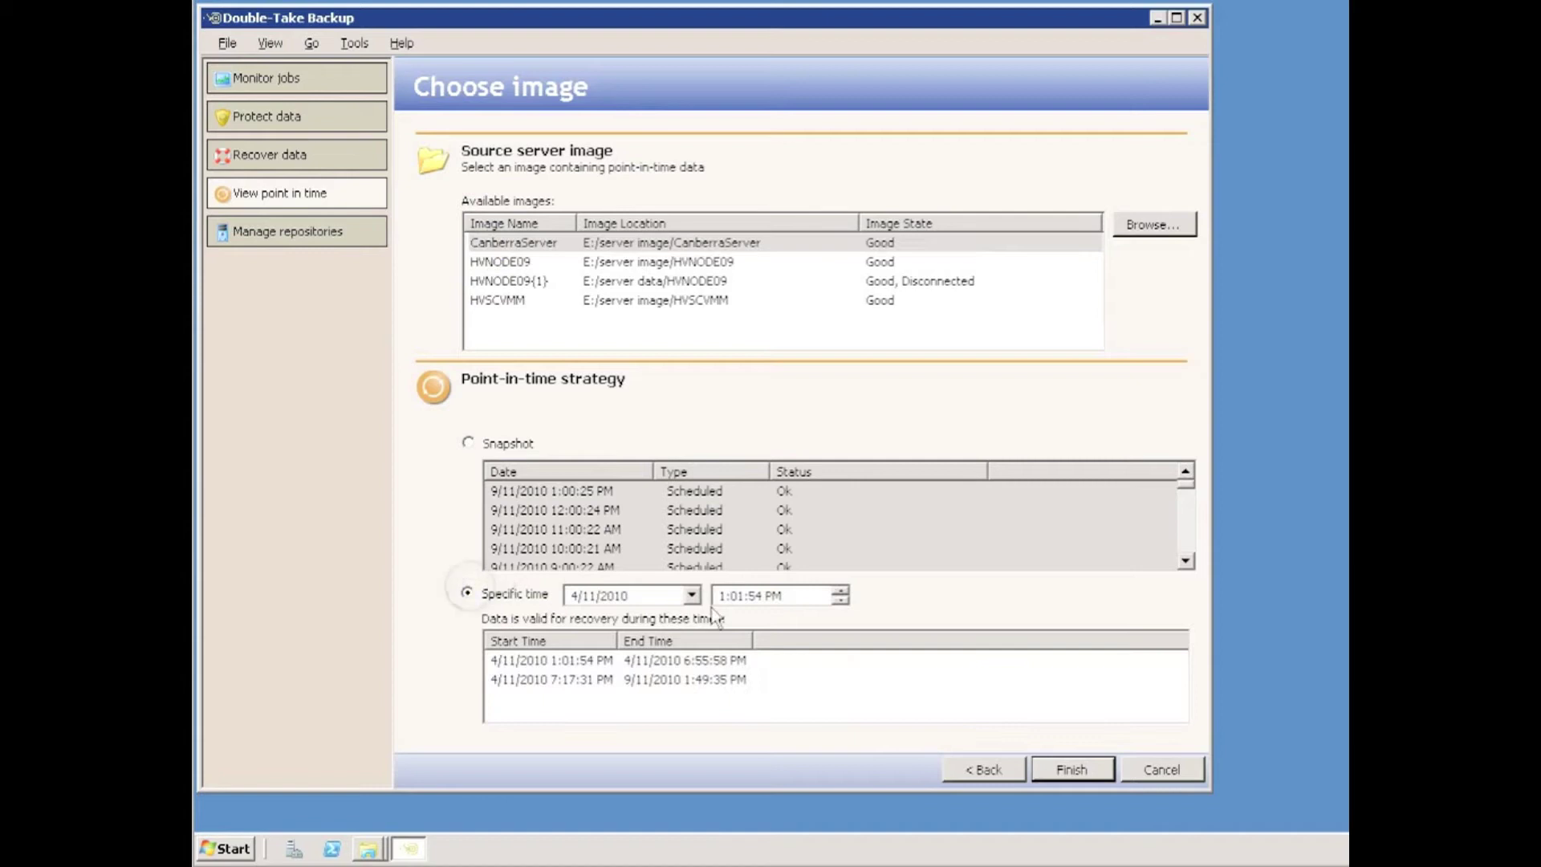
left_click(691, 595)
left_click(638, 777)
left_click(737, 596)
left_click(1069, 772)
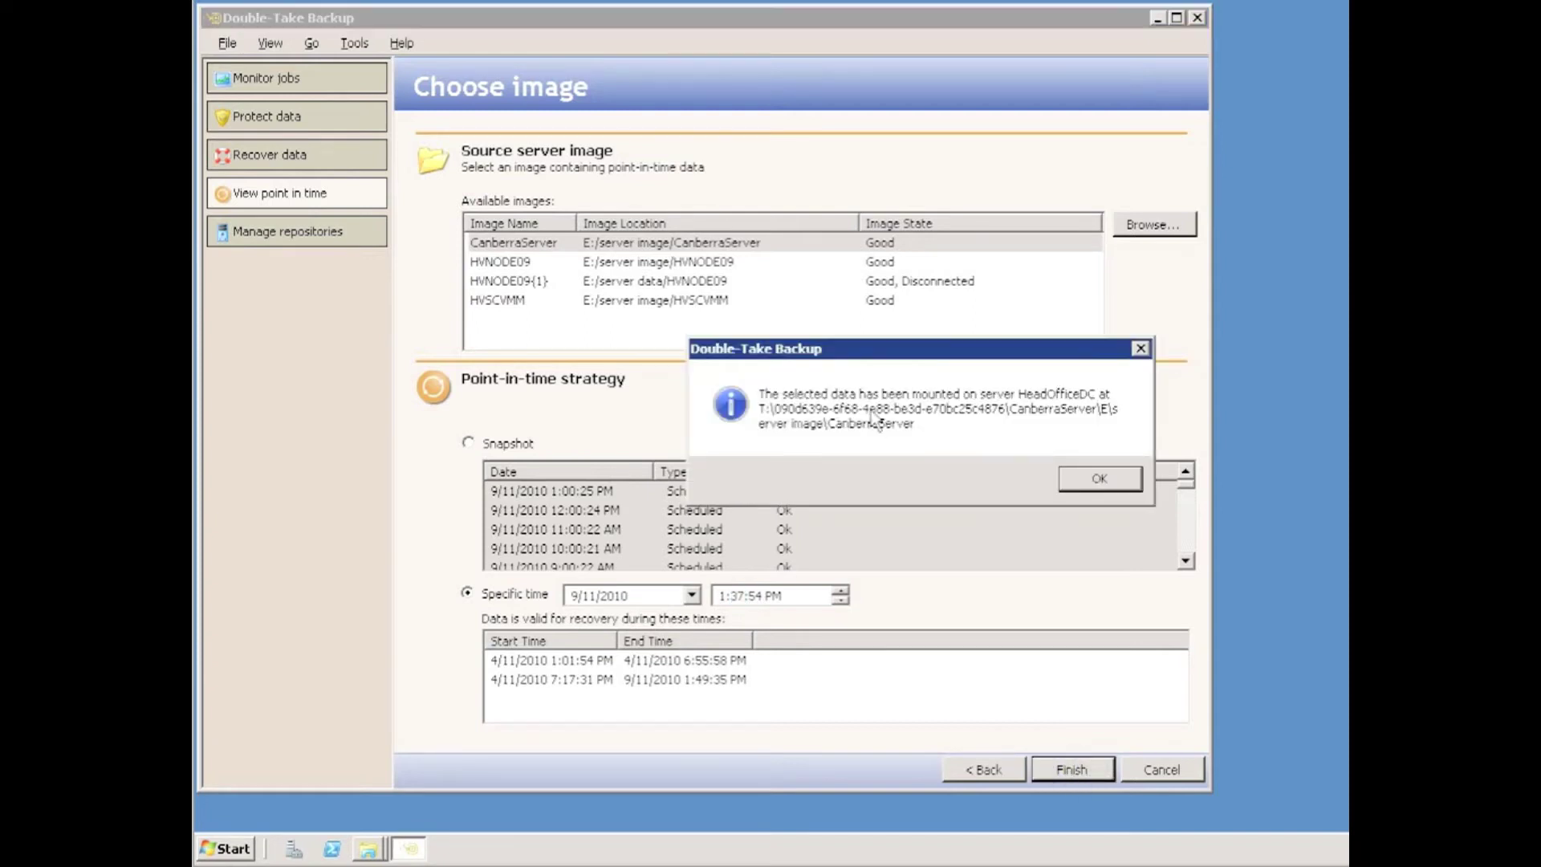
Step: Open drive T: sorted by date and browse the newest mount to CANBERRASERVER\E\server image\canberraserver\c\Support
left_click(229, 851)
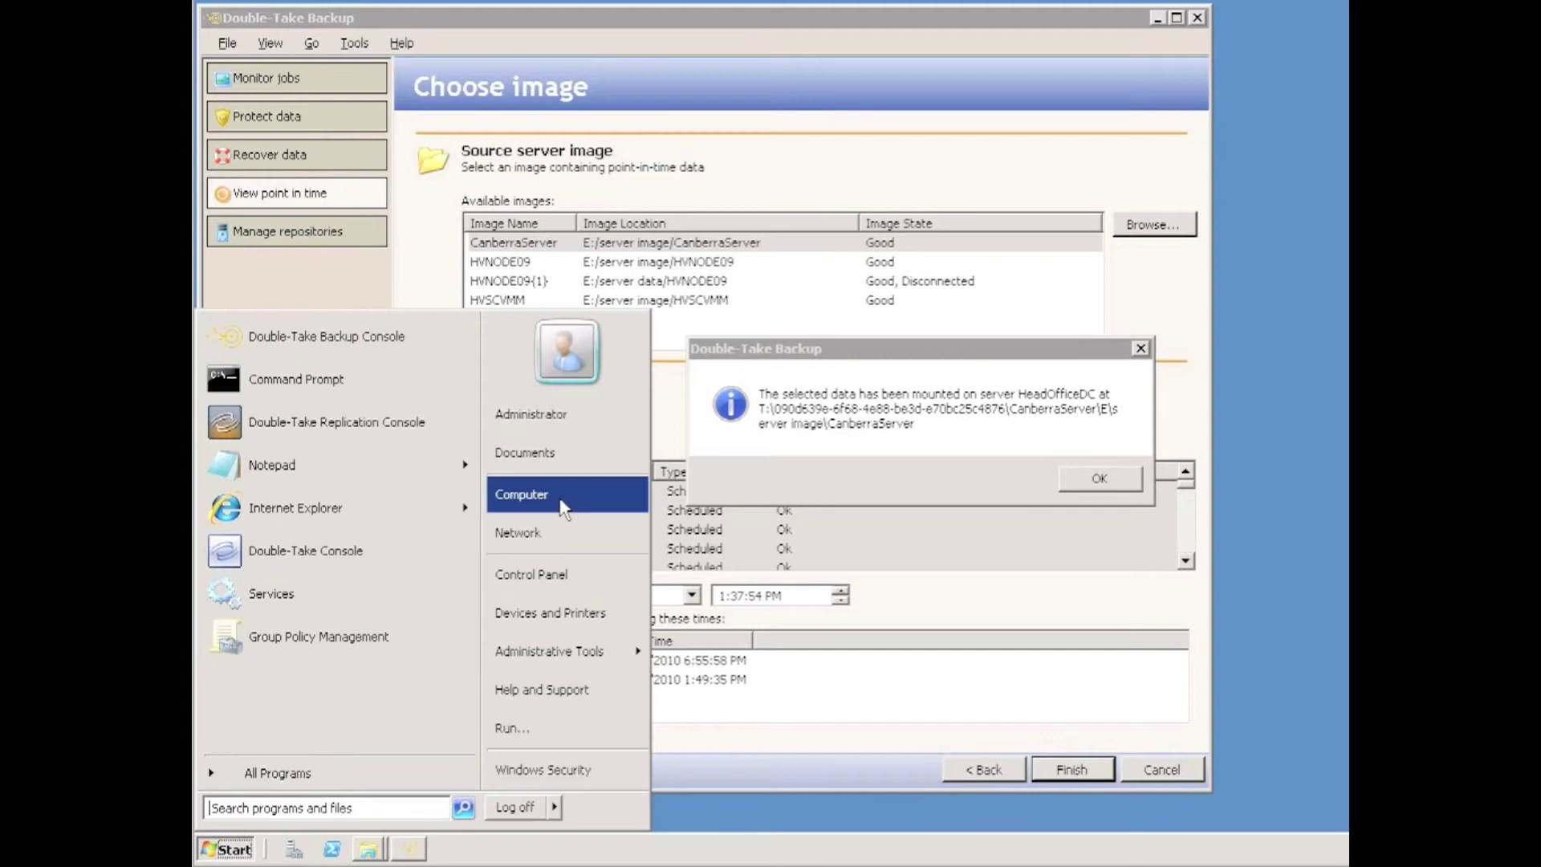
left_click(558, 499)
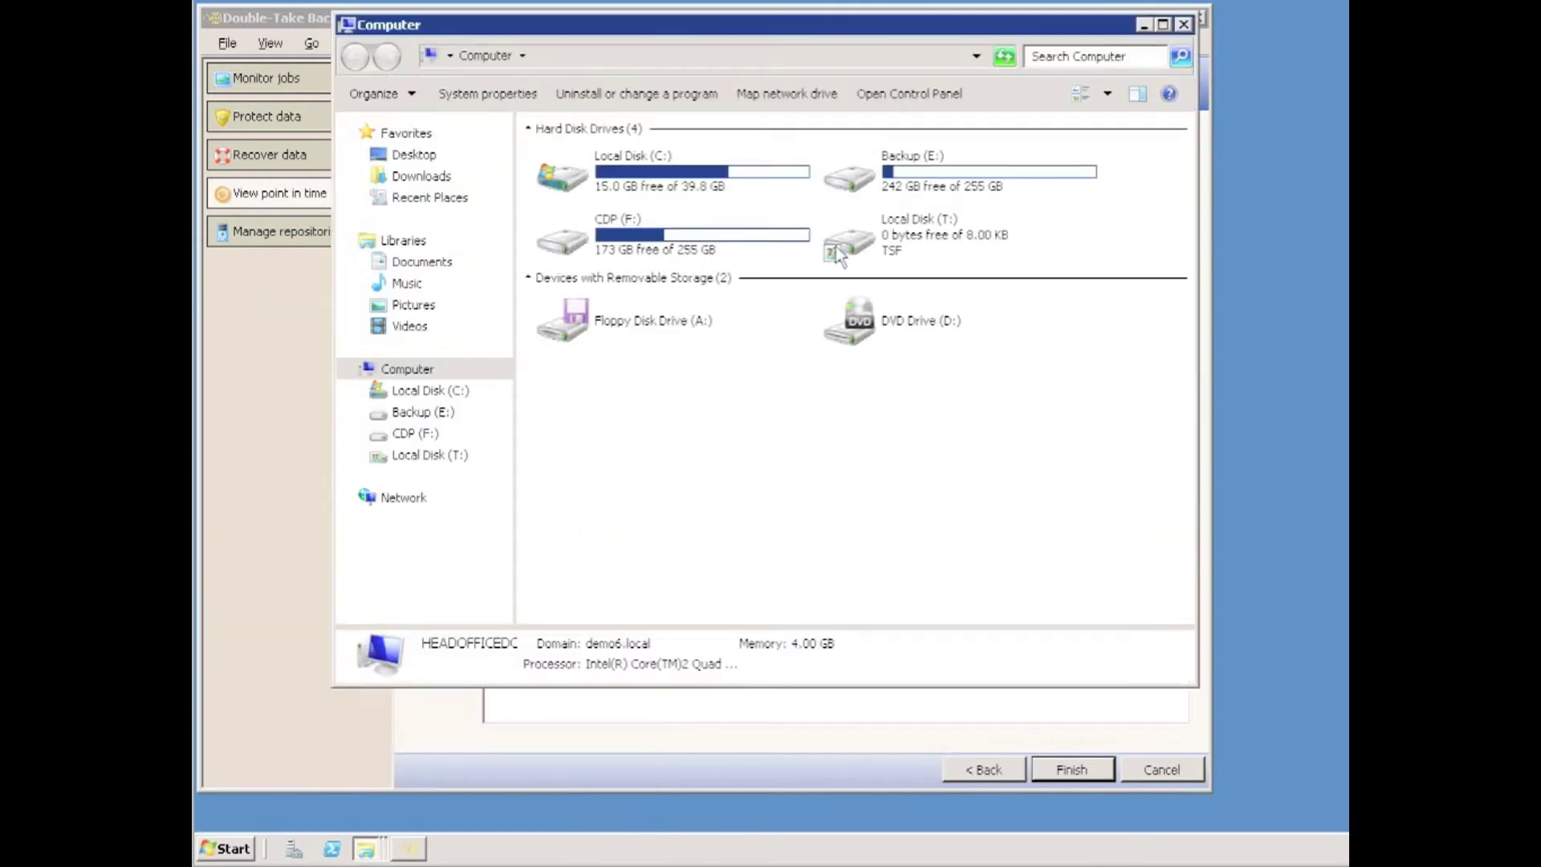
double_click(919, 232)
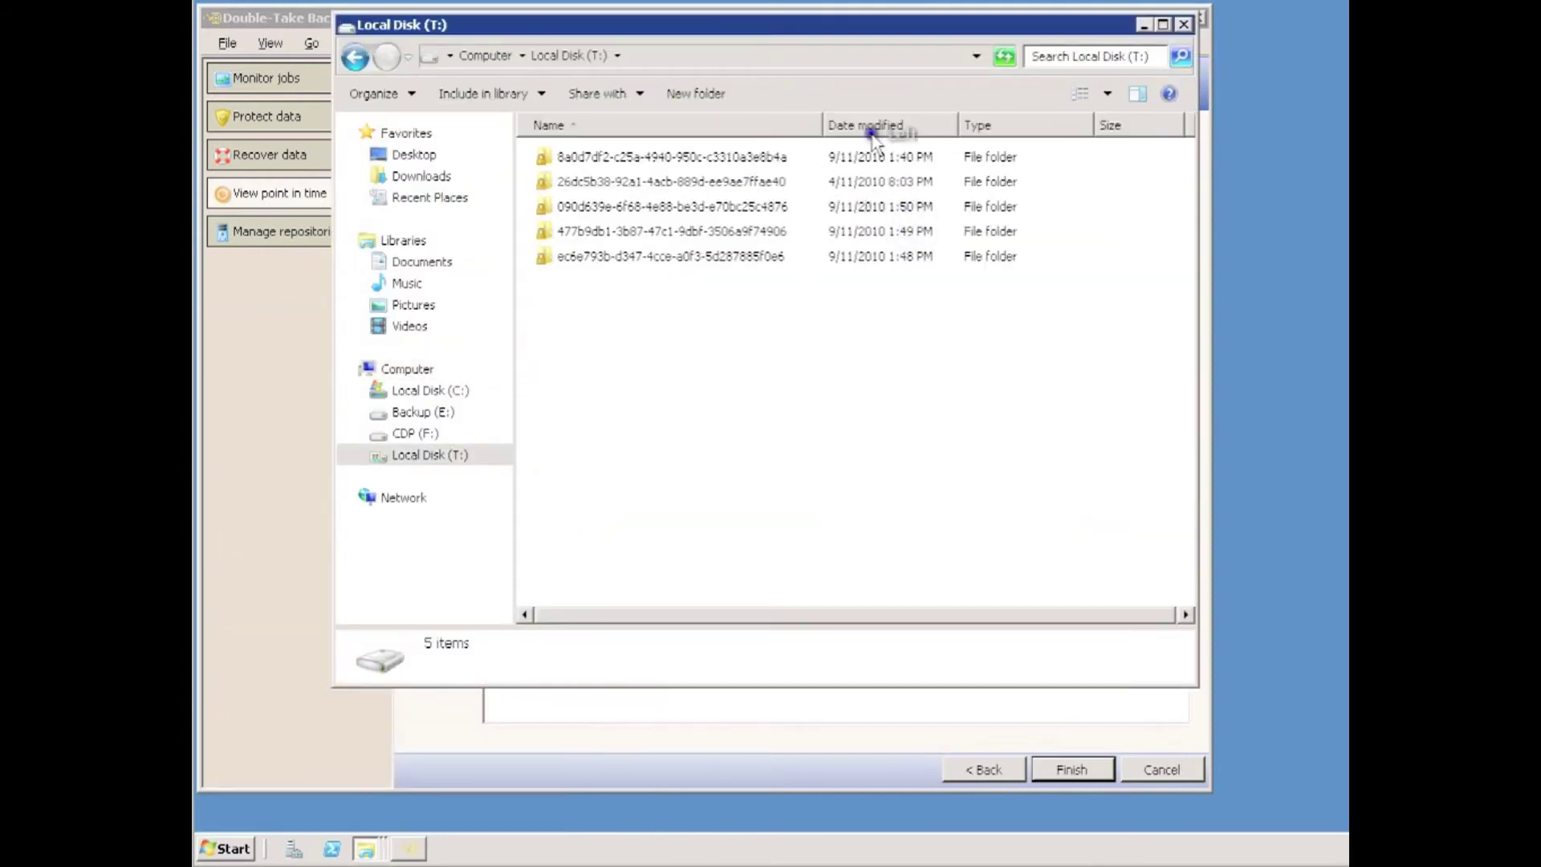
left_click(874, 125)
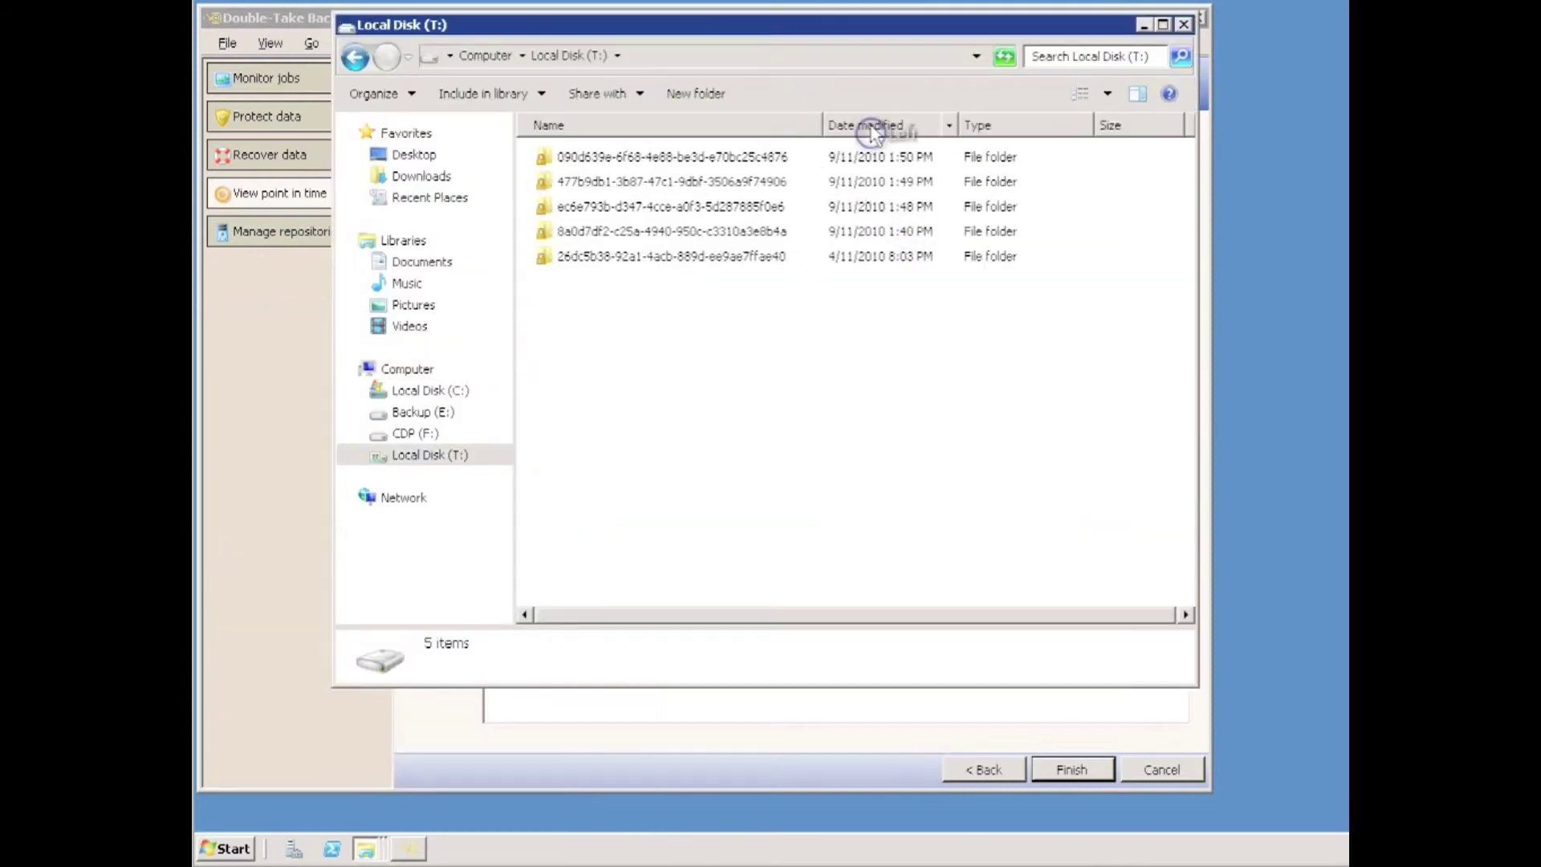
double_click(602, 157)
double_click(554, 161)
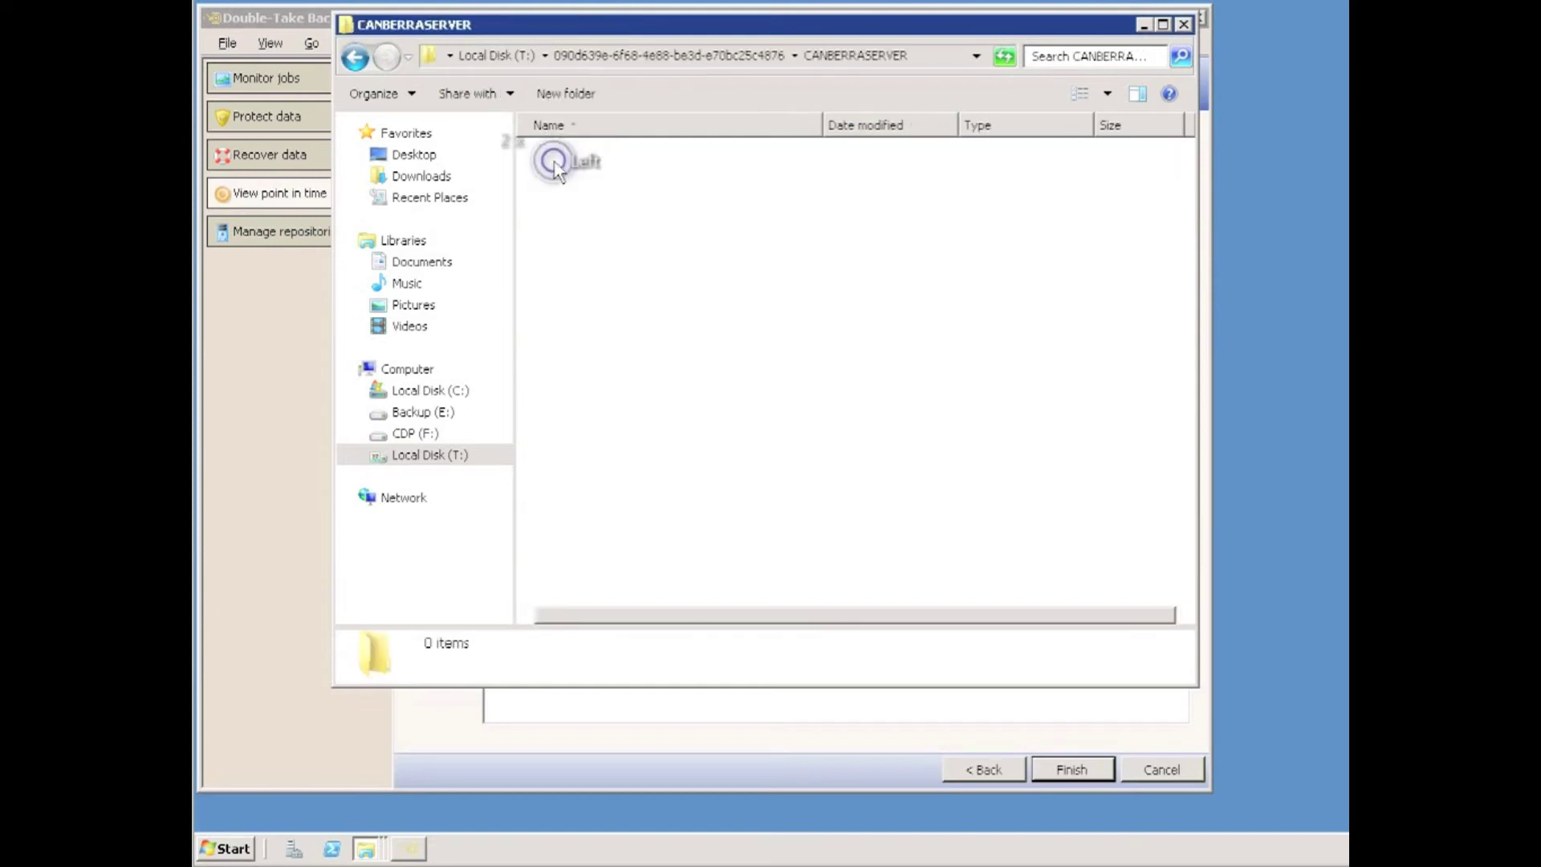
double_click(553, 159)
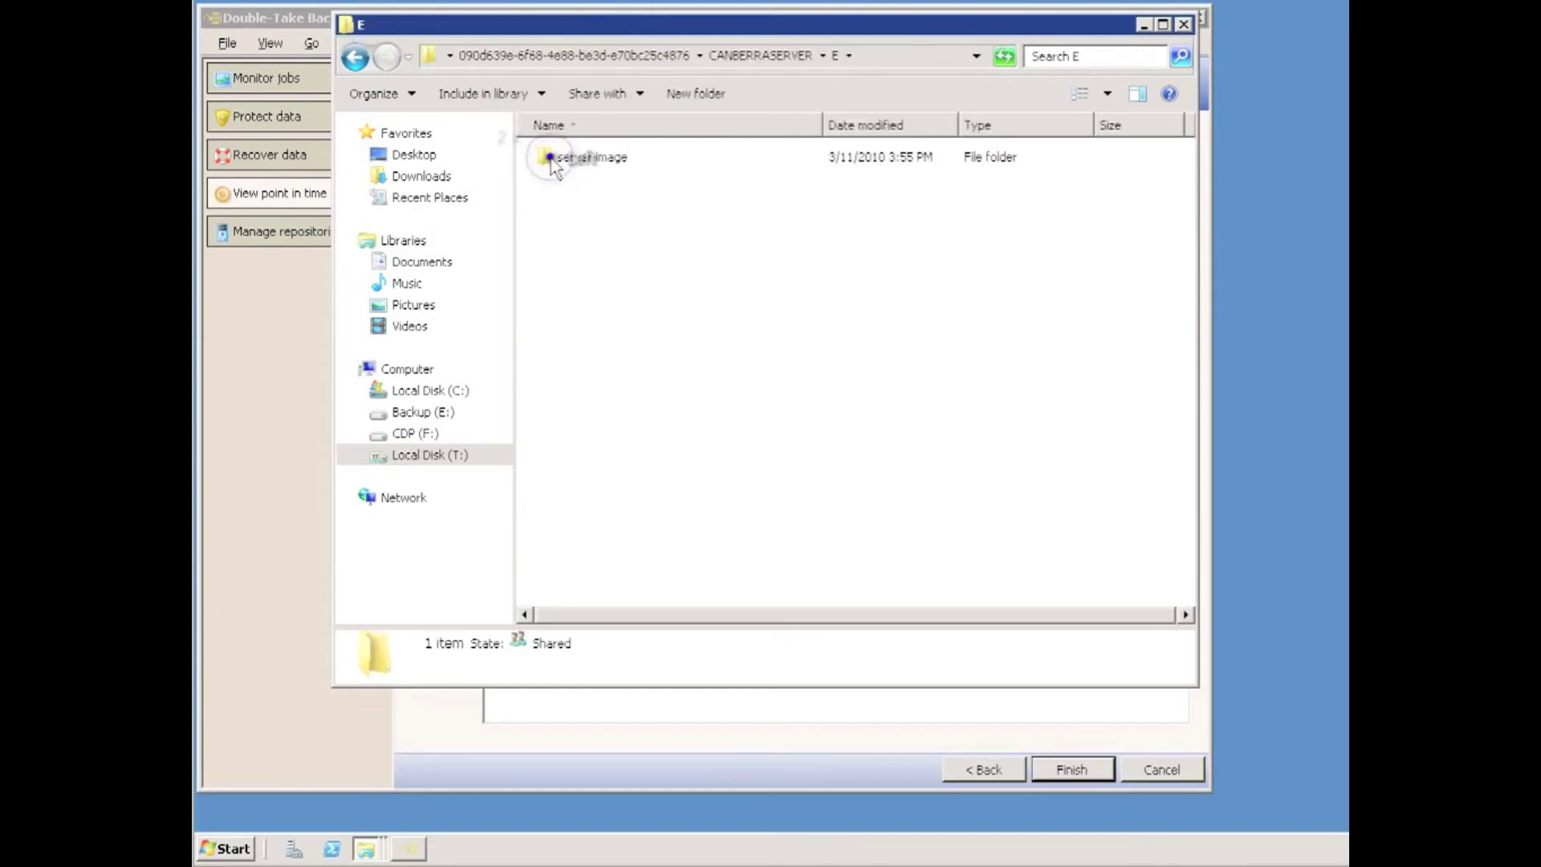
double_click(552, 159)
double_click(552, 159)
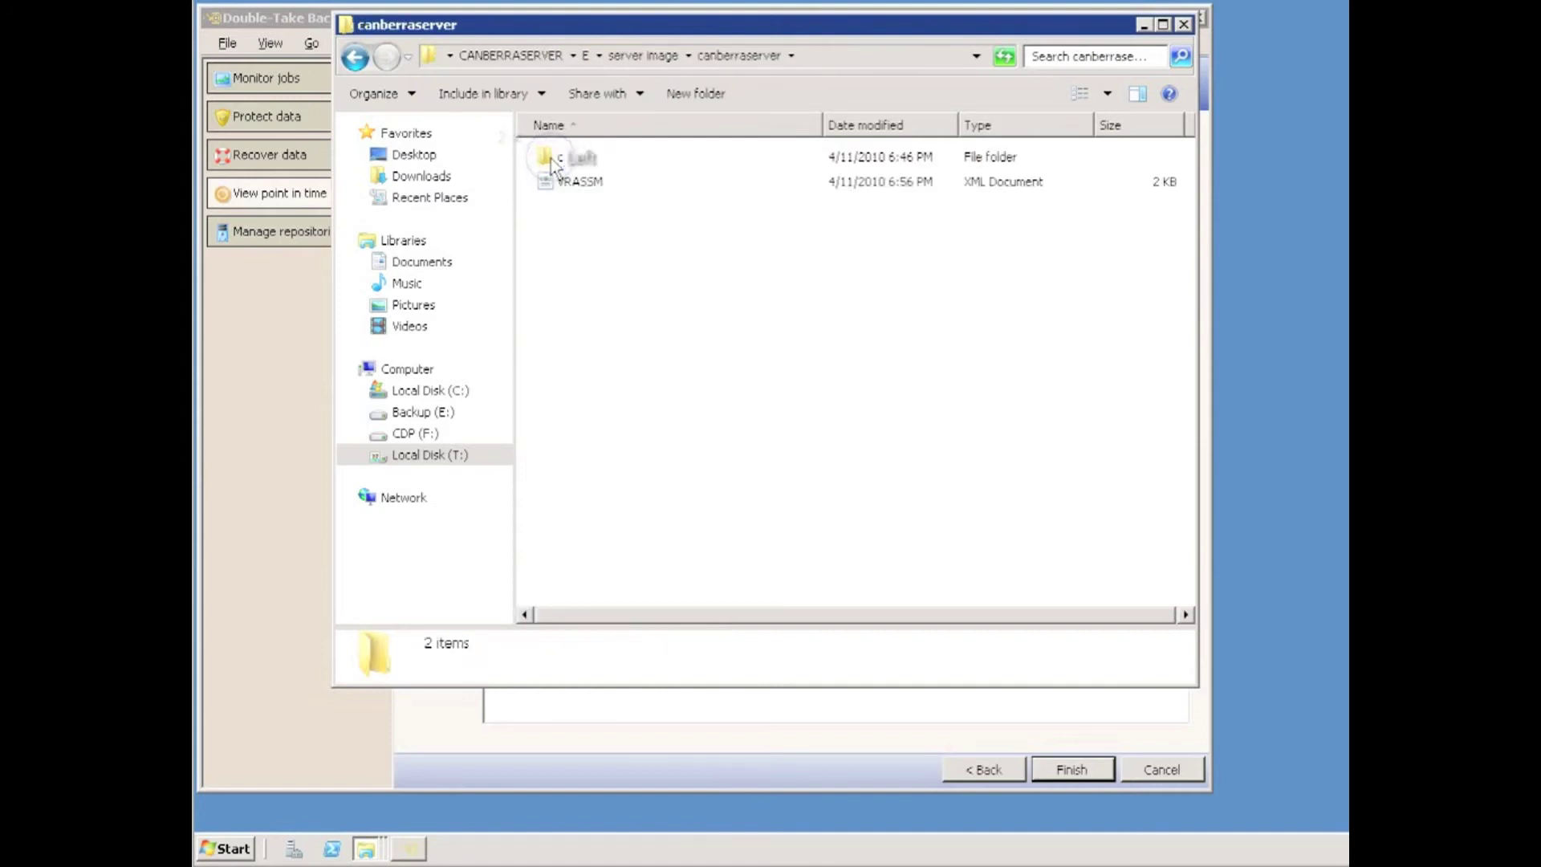
double_click(552, 159)
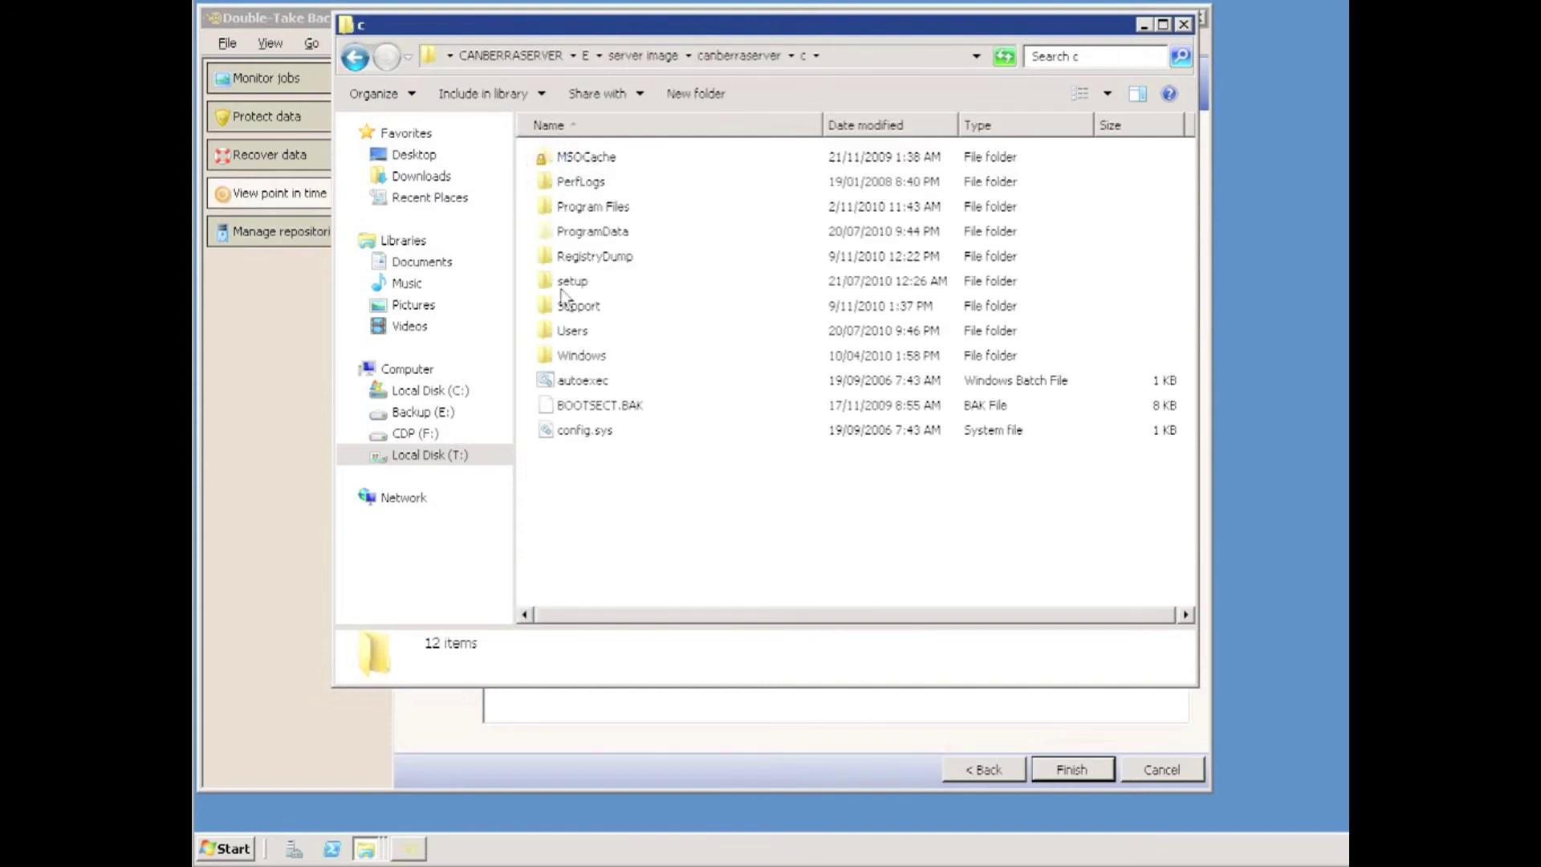
double_click(566, 304)
Step: Check Time in Notepad, highlighting the entries up to 01:37 PM, then close Notepad and Explorer
left_click(553, 157)
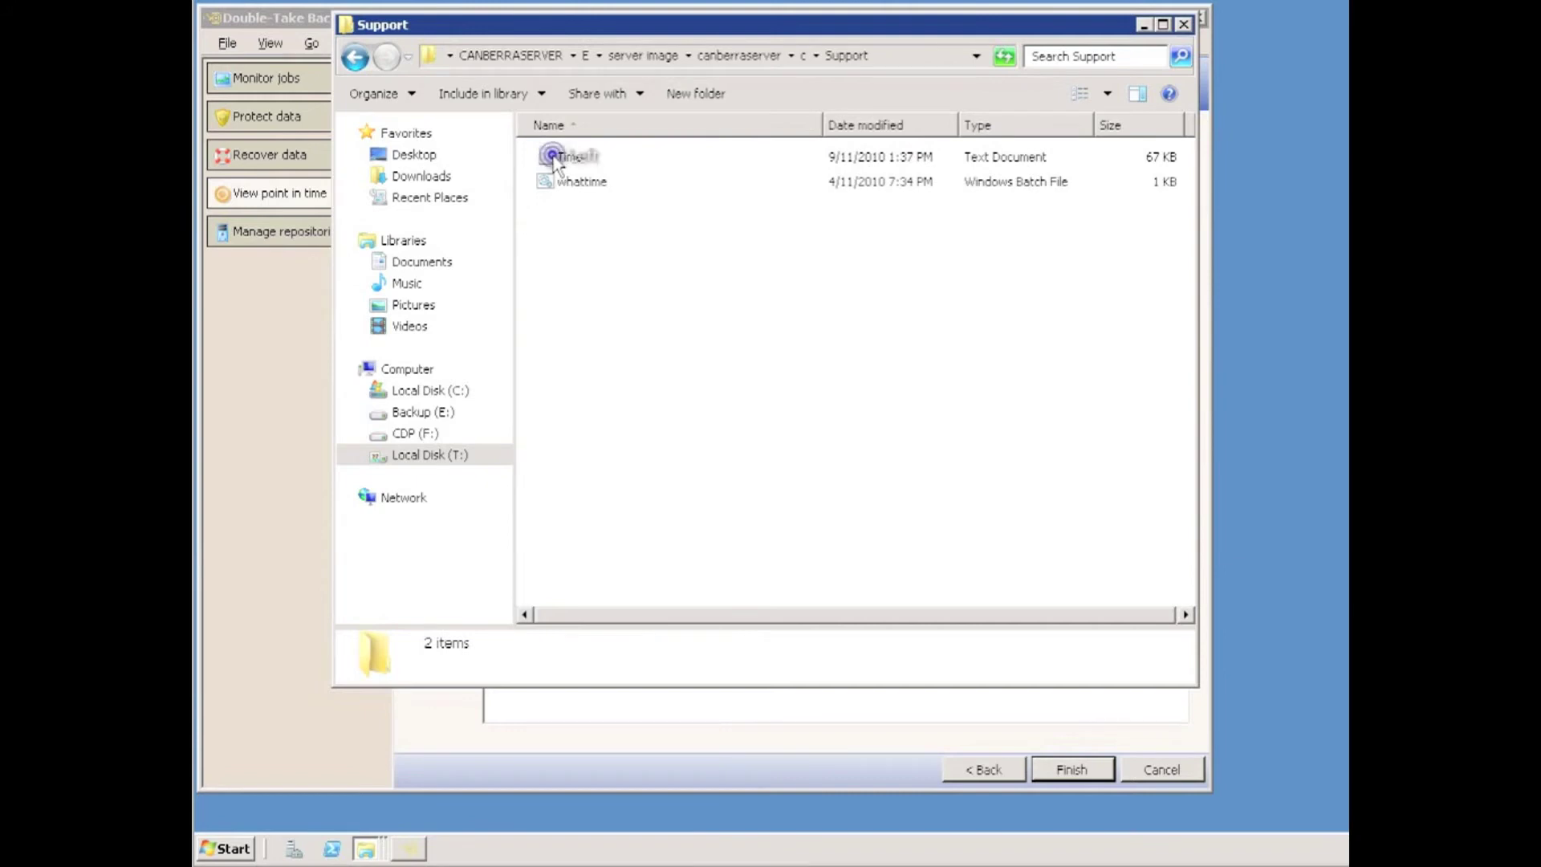
double_click(553, 157)
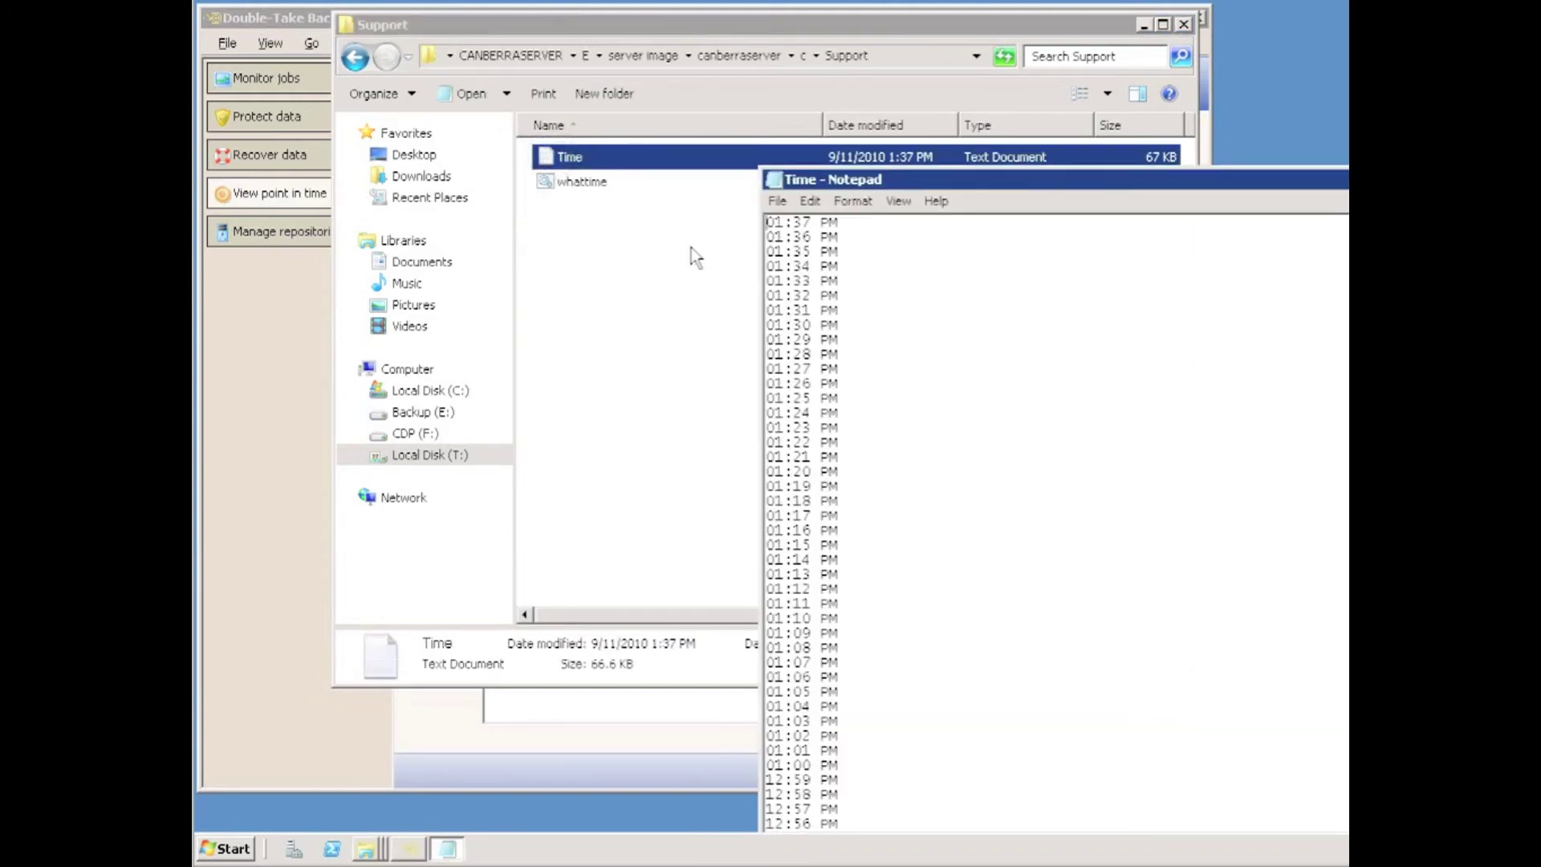
left_click_drag(840, 238, 746, 206)
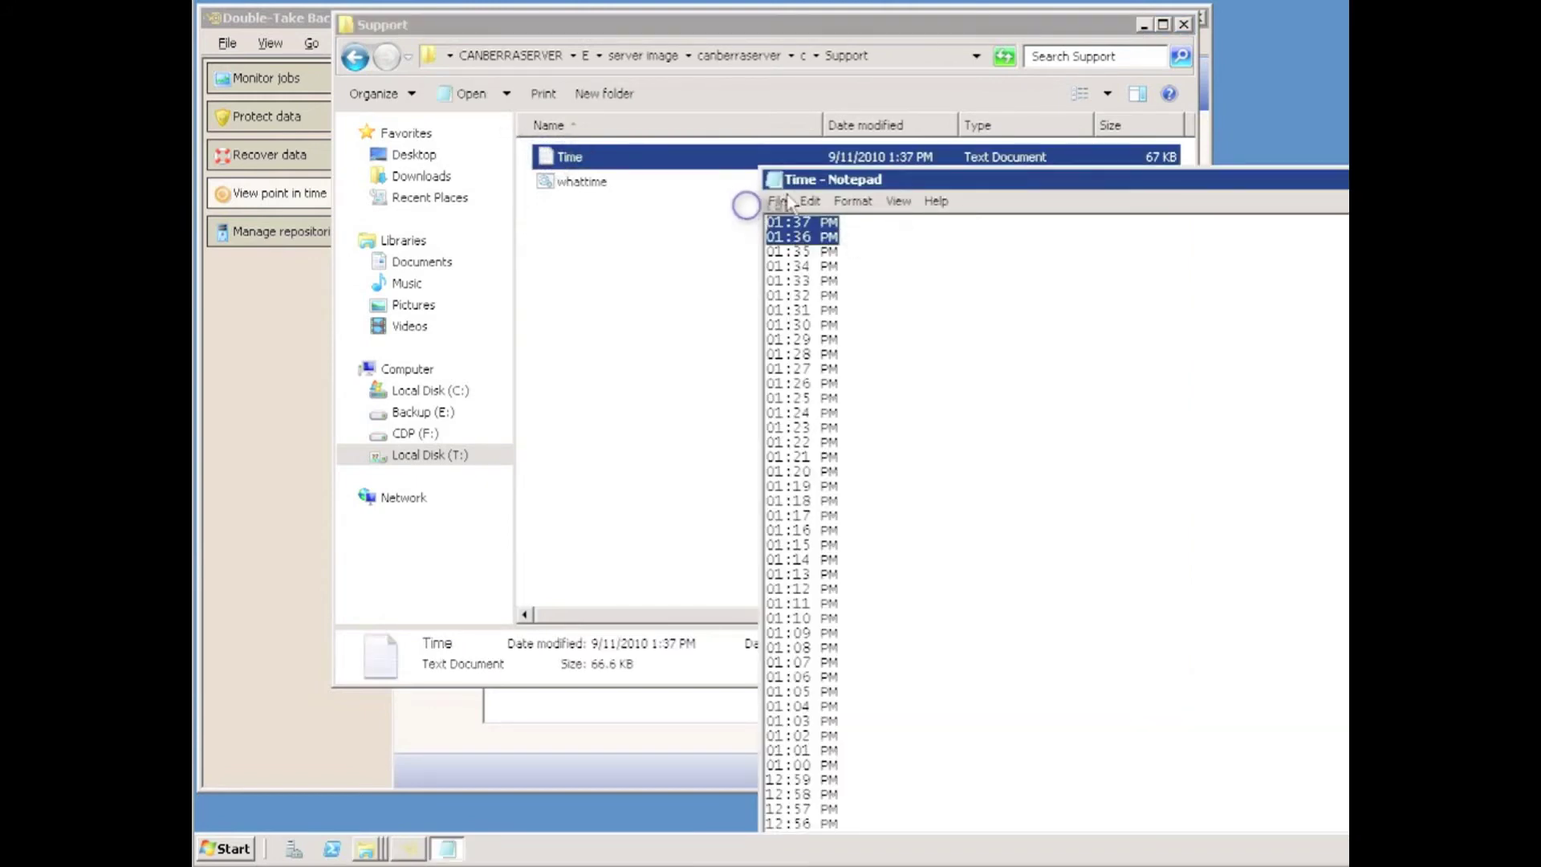
double_click(773, 179)
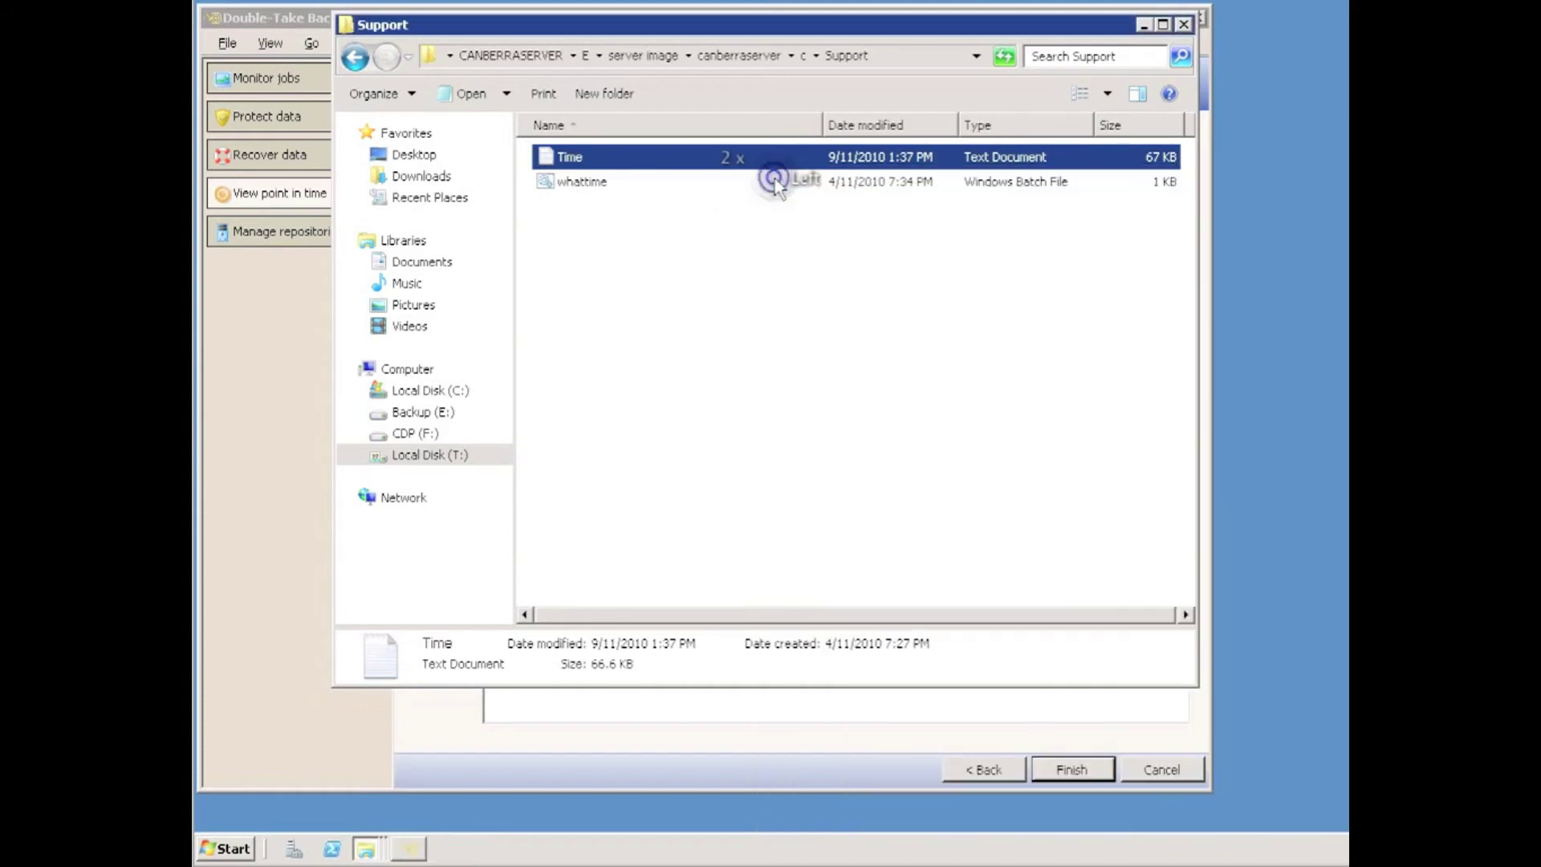
left_click(1183, 24)
Step: Dismiss the message and start Recover data with HEADOFFICEDC as the repository server
left_click(1098, 477)
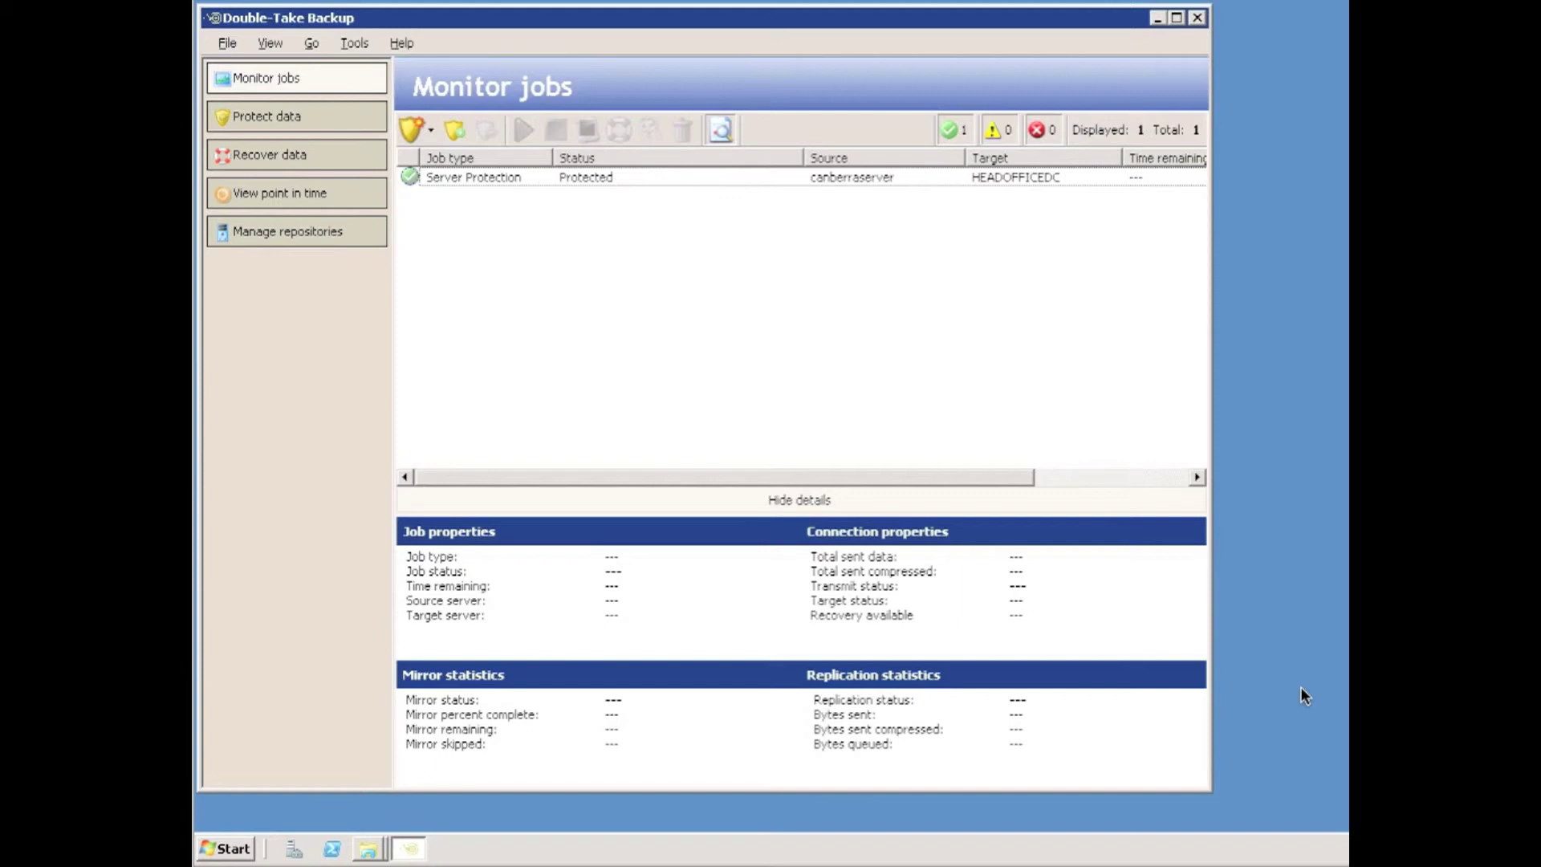
left_click(255, 147)
left_click(765, 220)
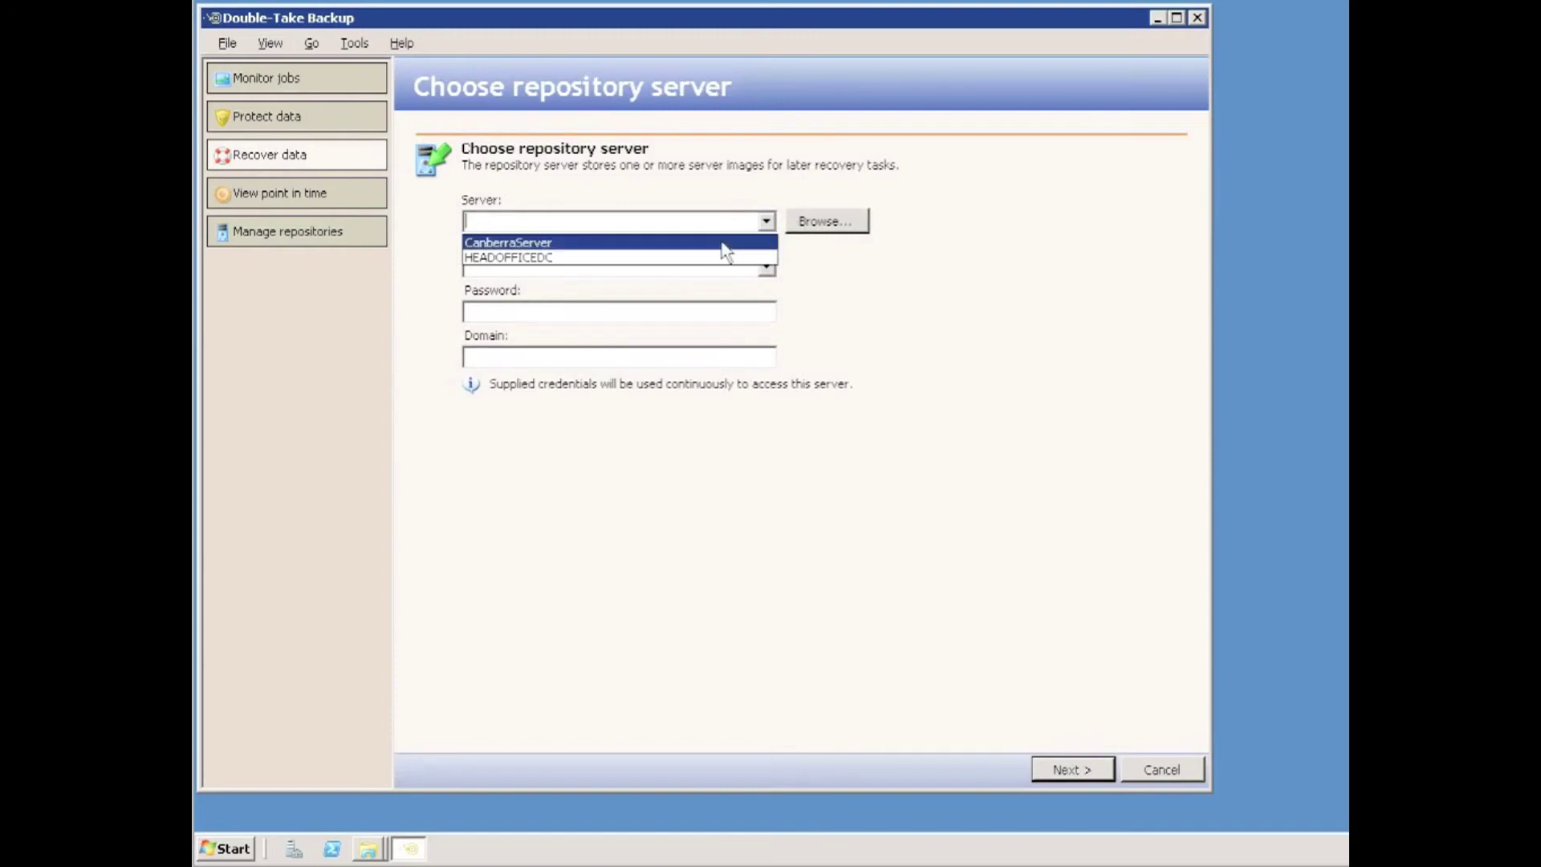
left_click(711, 257)
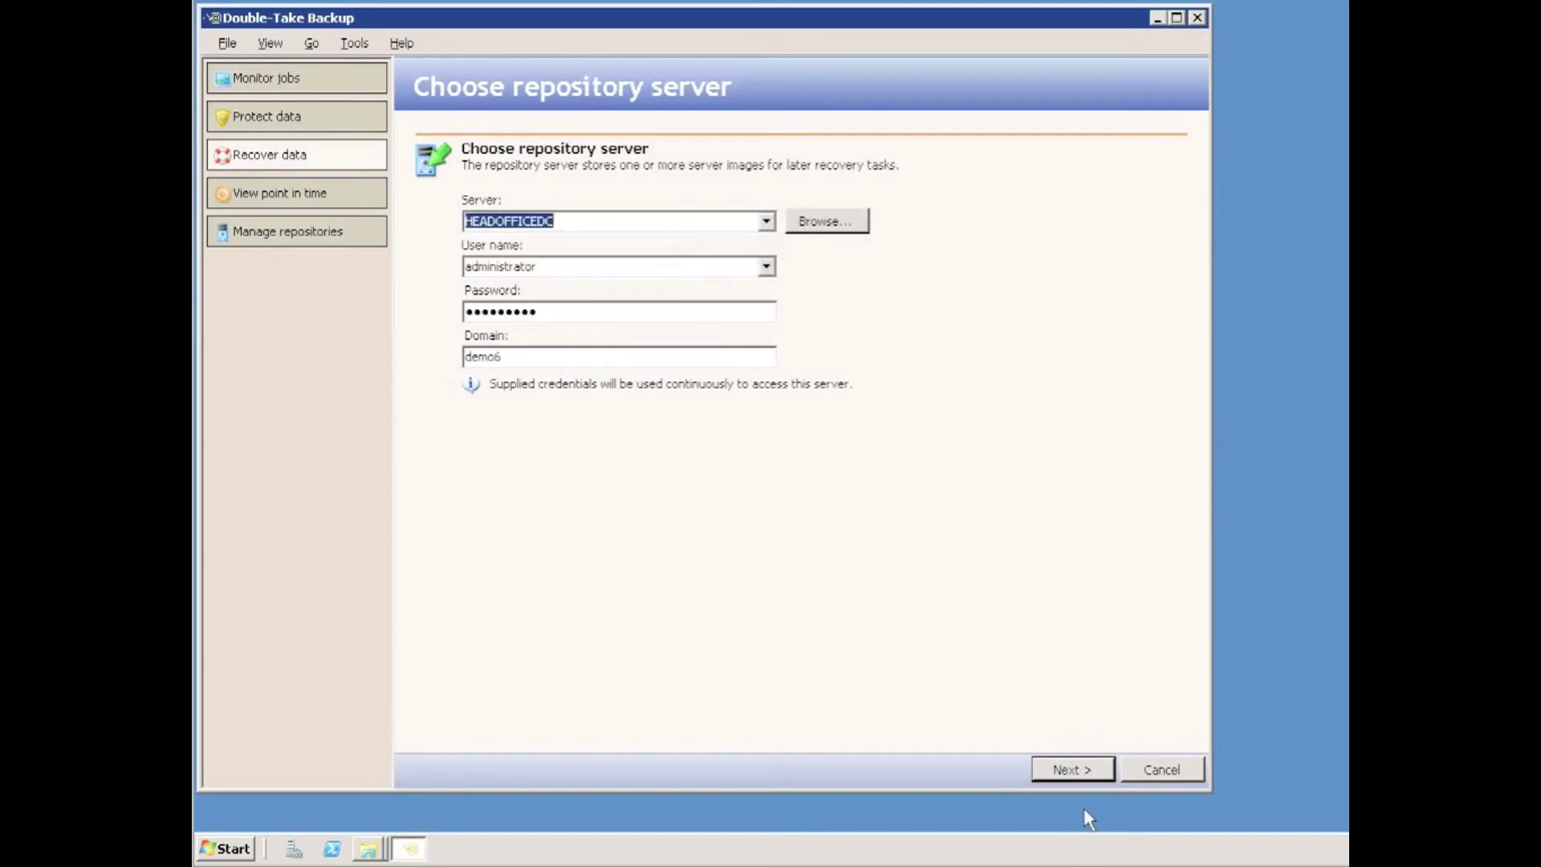
left_click(1072, 769)
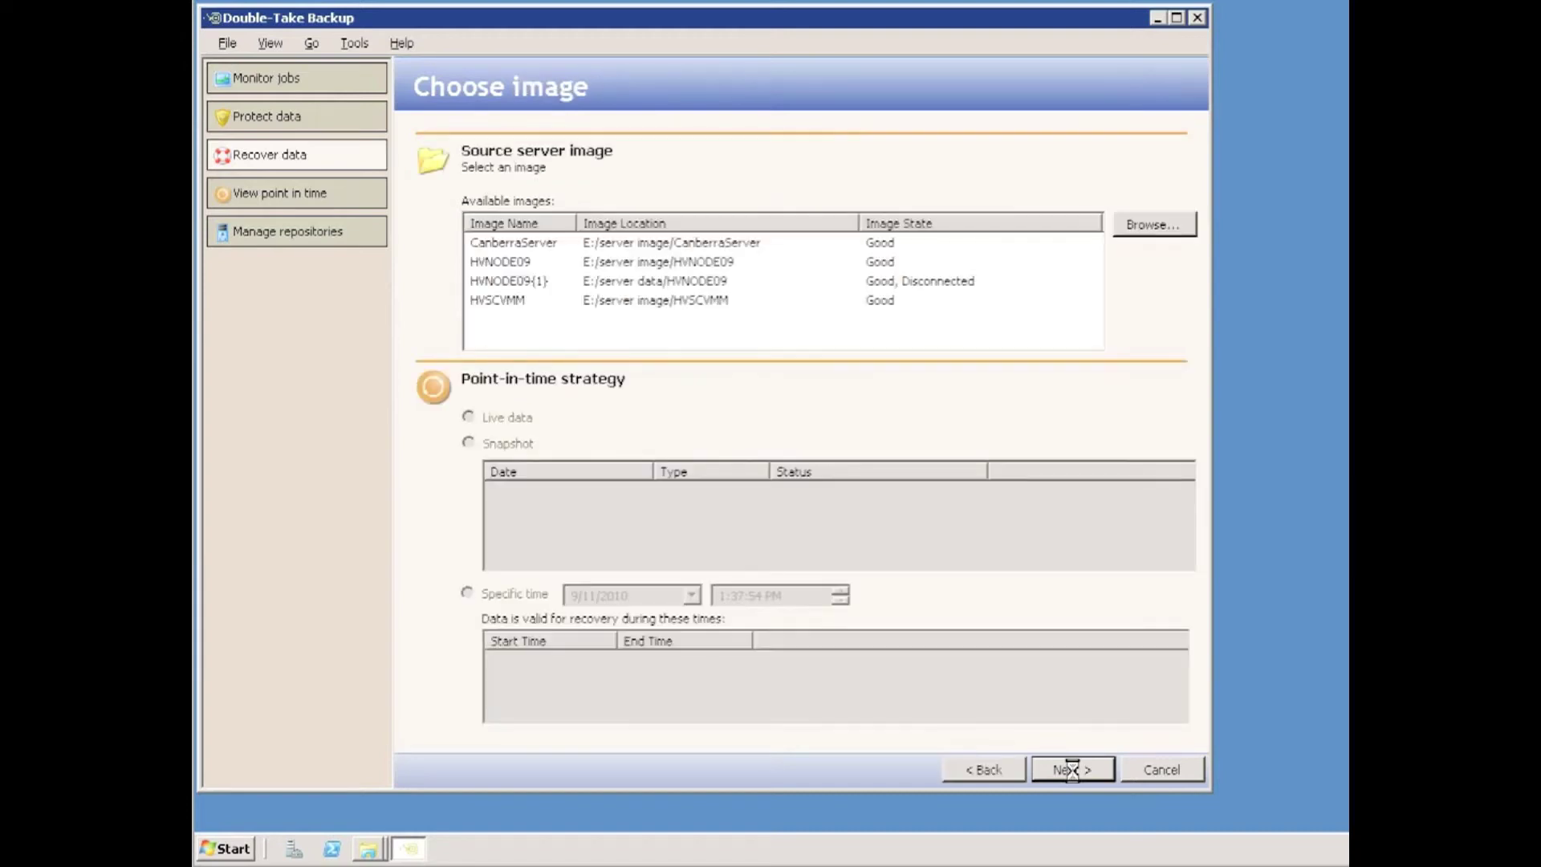
Step: Recover from the CanberraServer image at specific time 9/11/2010 1:37:54 PM
left_click(544, 249)
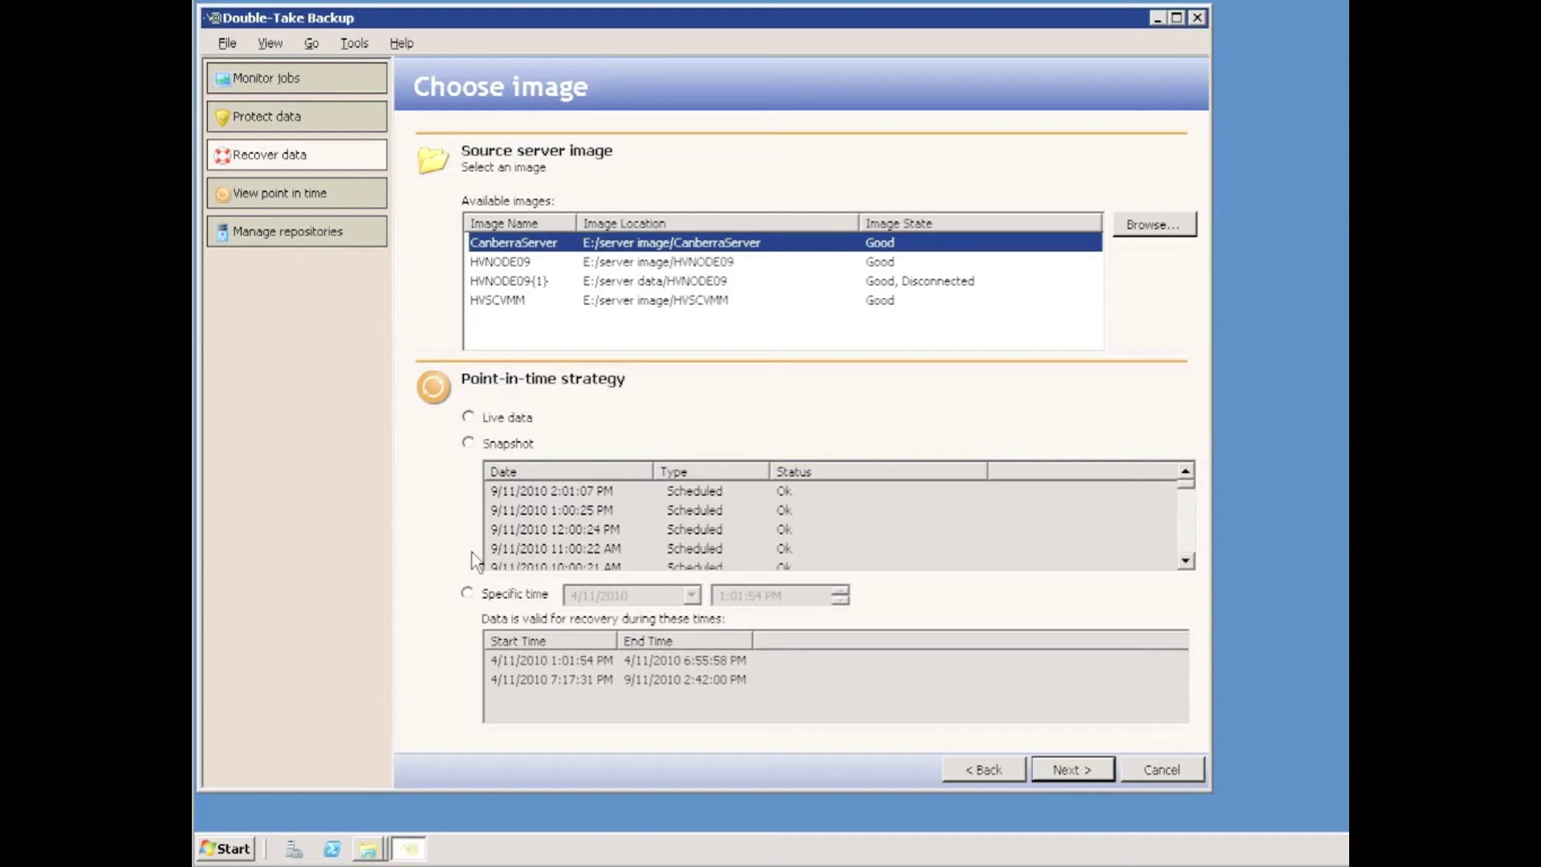
left_click(467, 593)
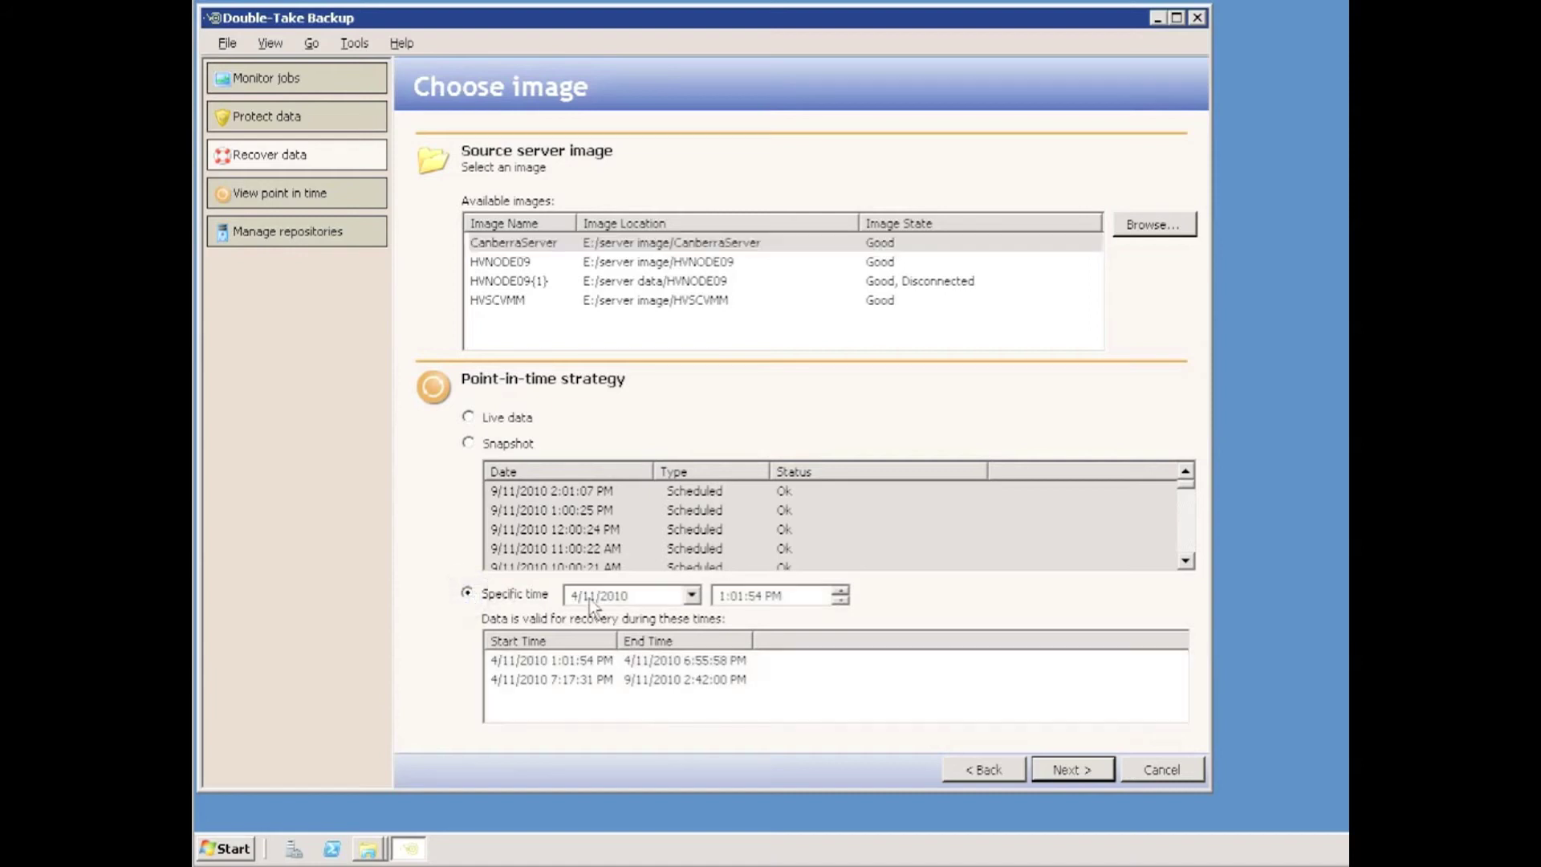
left_click(634, 594)
left_click(691, 596)
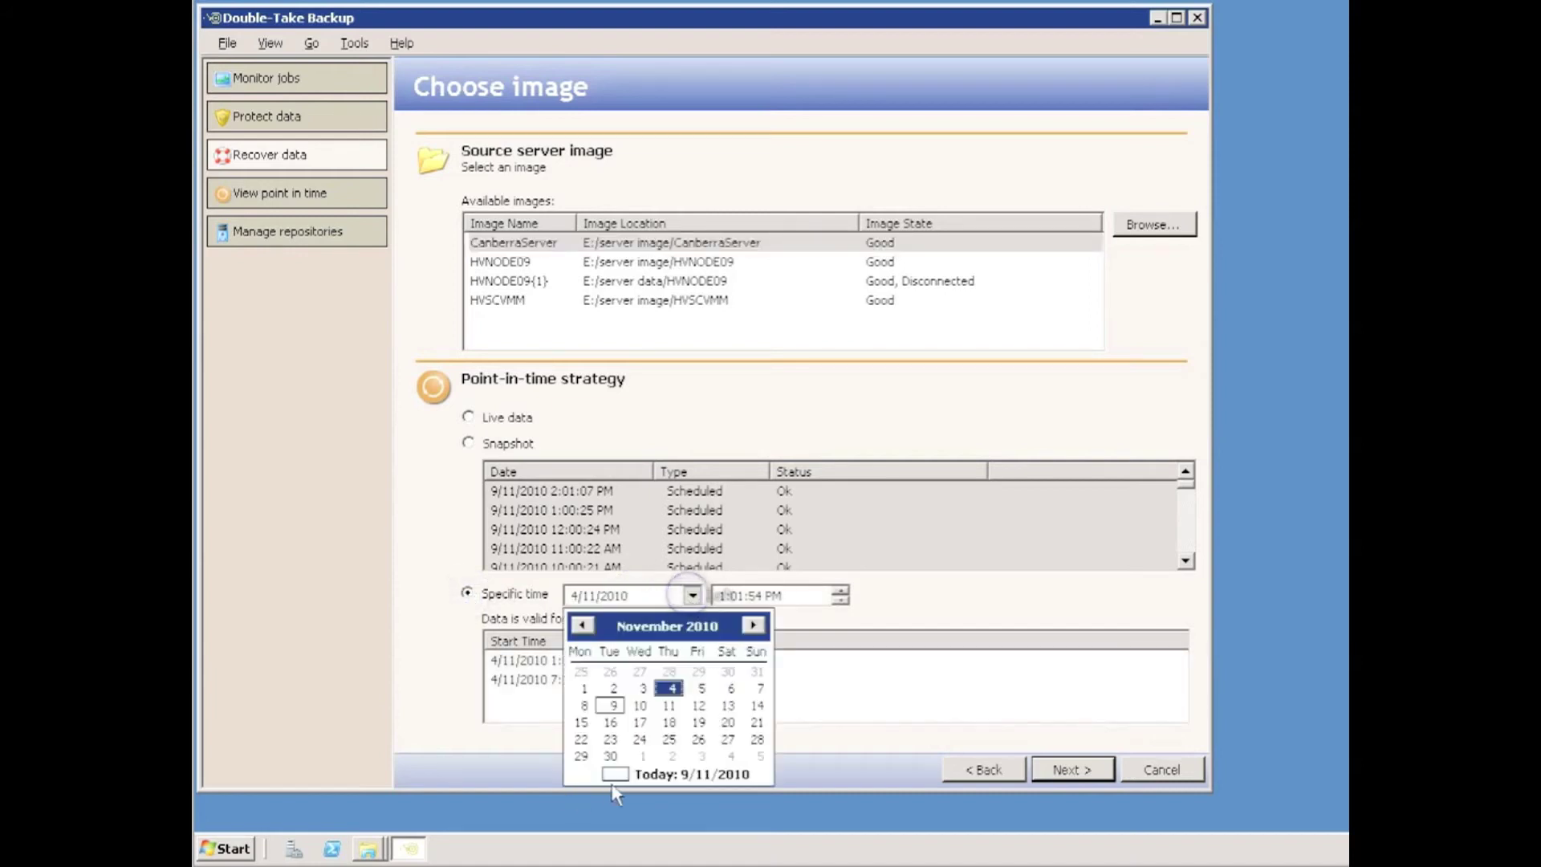
left_click(633, 772)
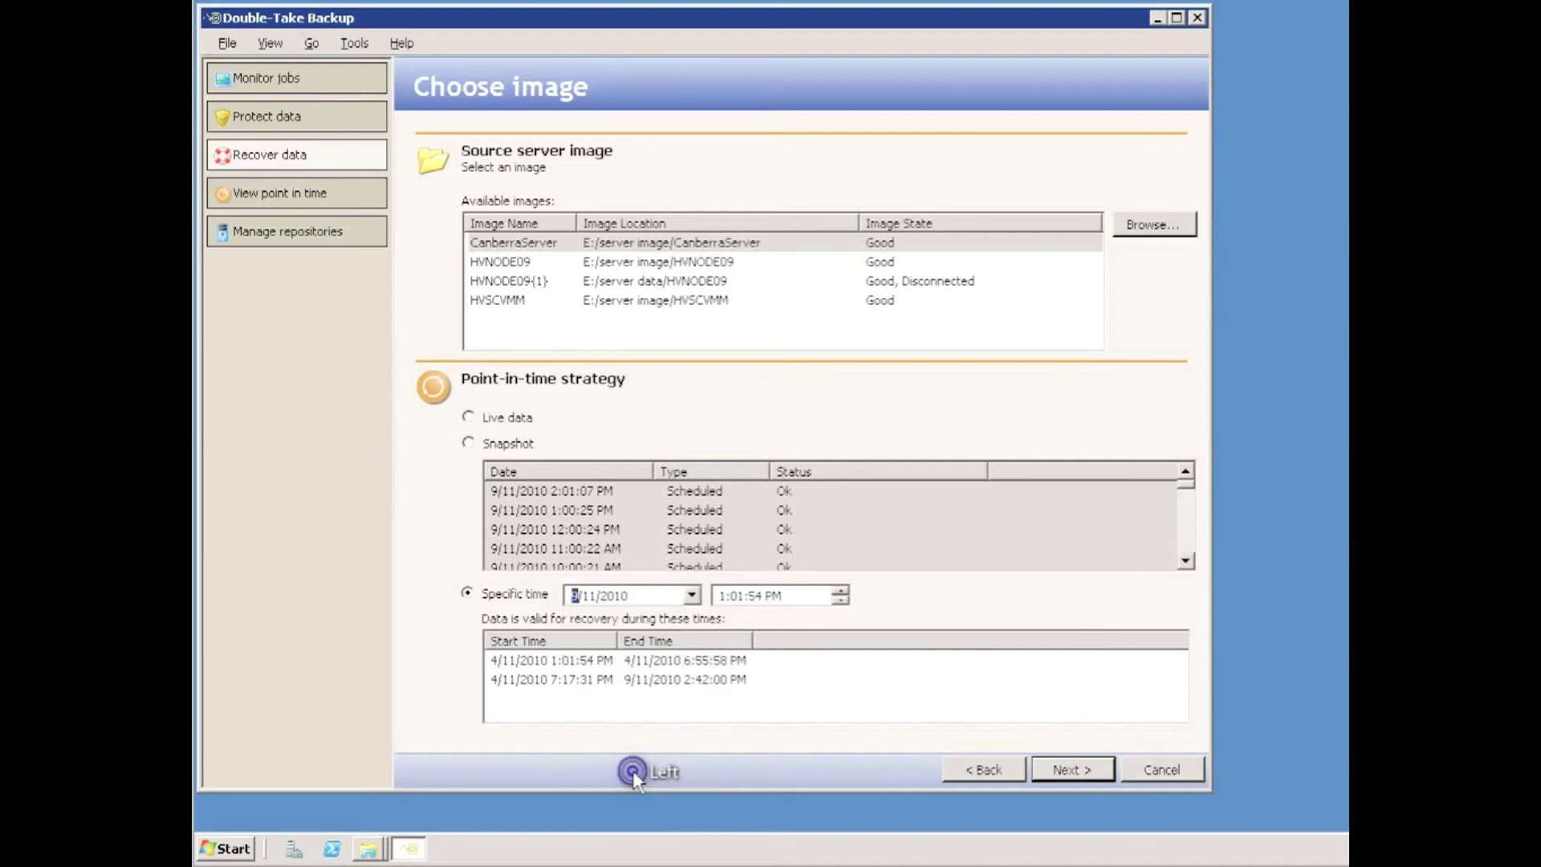
left_click(736, 598)
left_click(1071, 769)
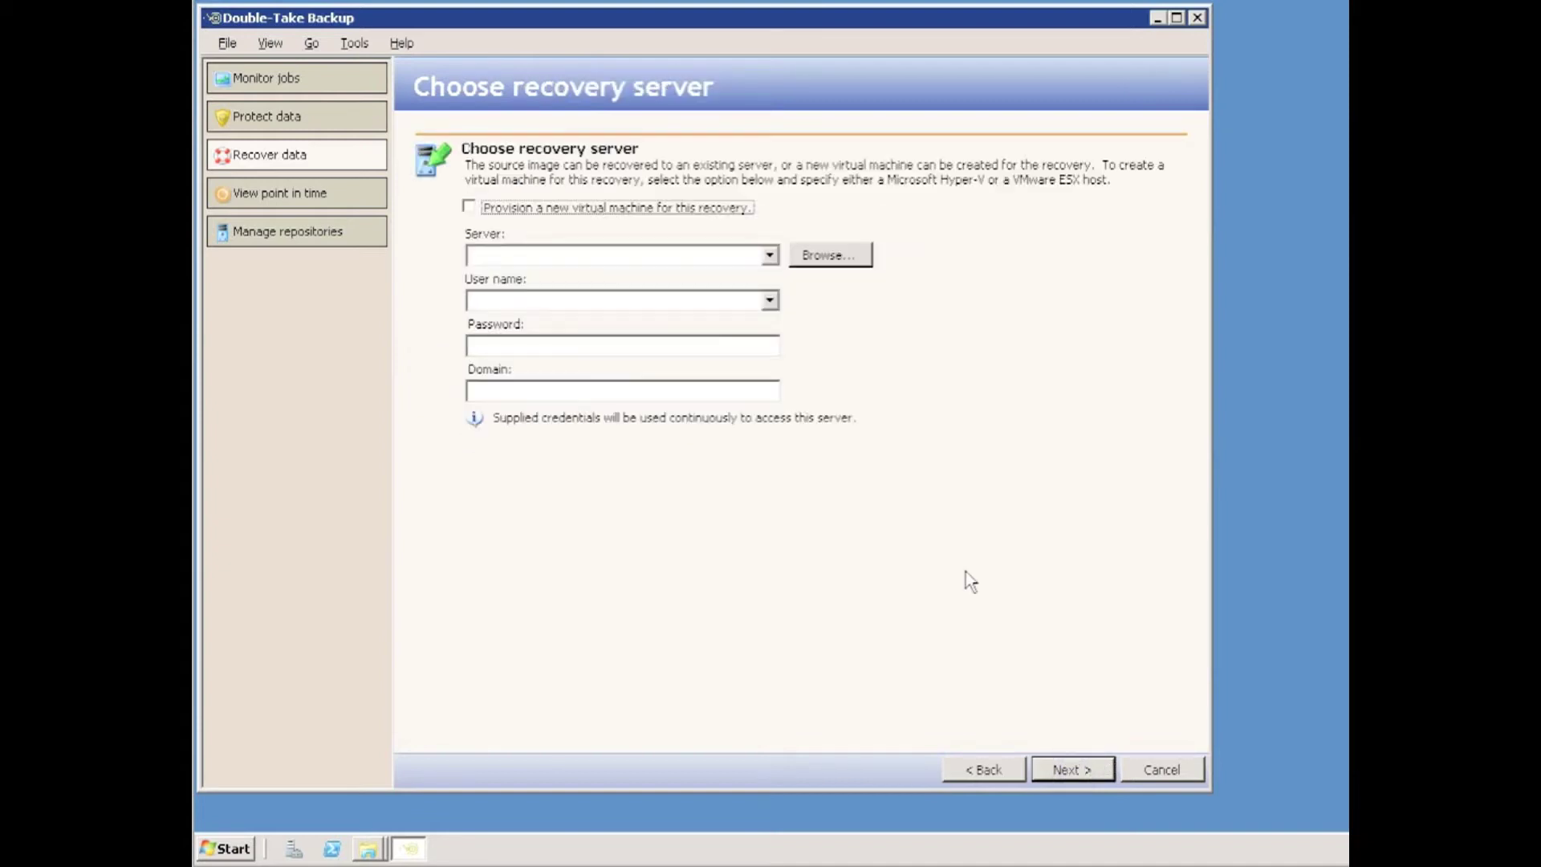
Step: Pick CanberraServer from the Server list as the recovery server
left_click(769, 255)
left_click(744, 277)
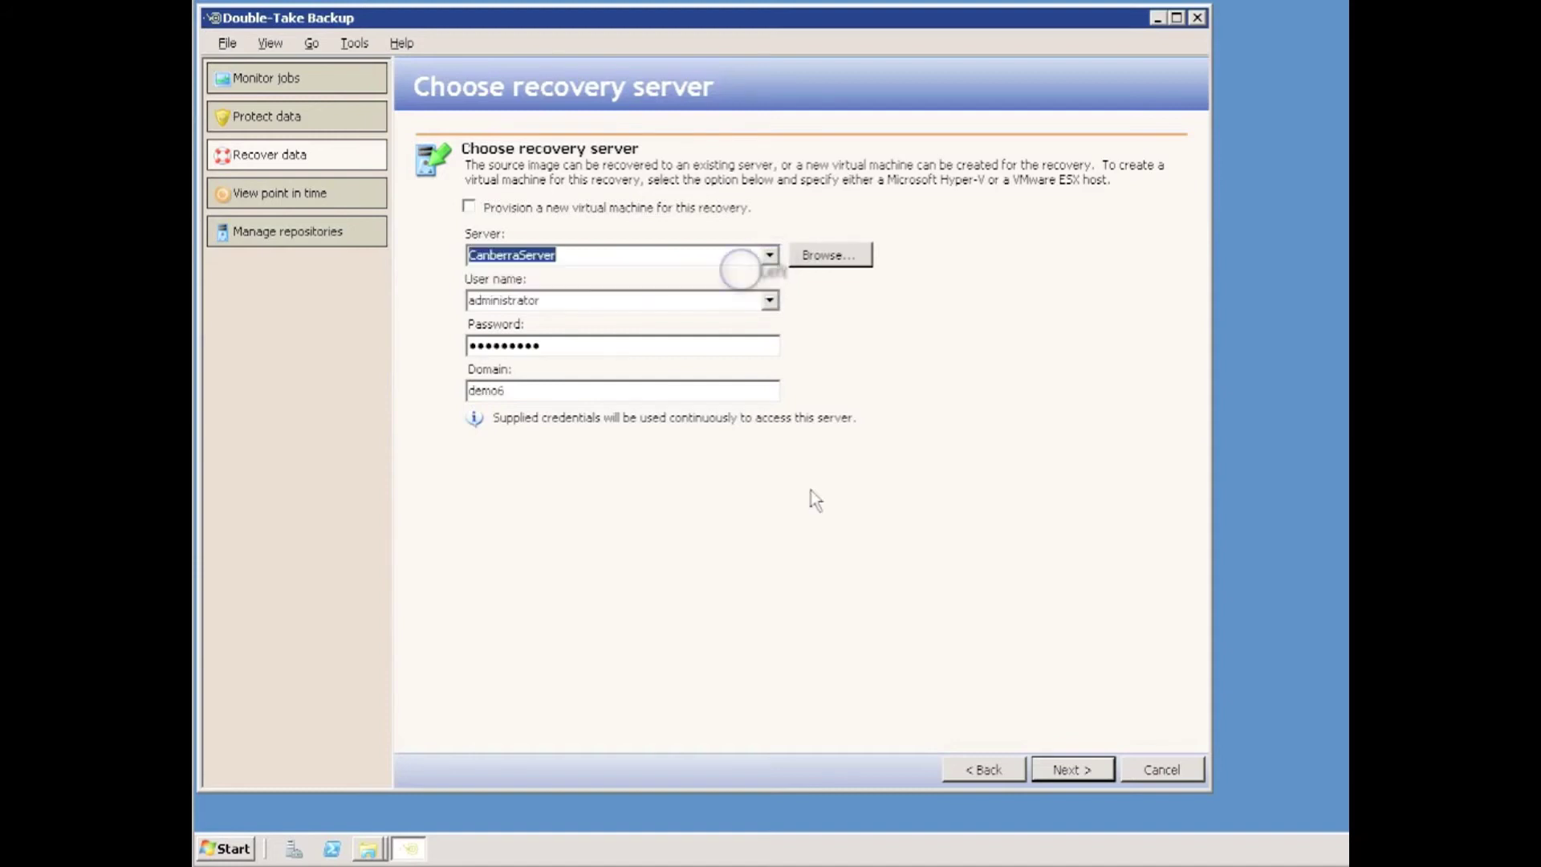
left_click(1073, 769)
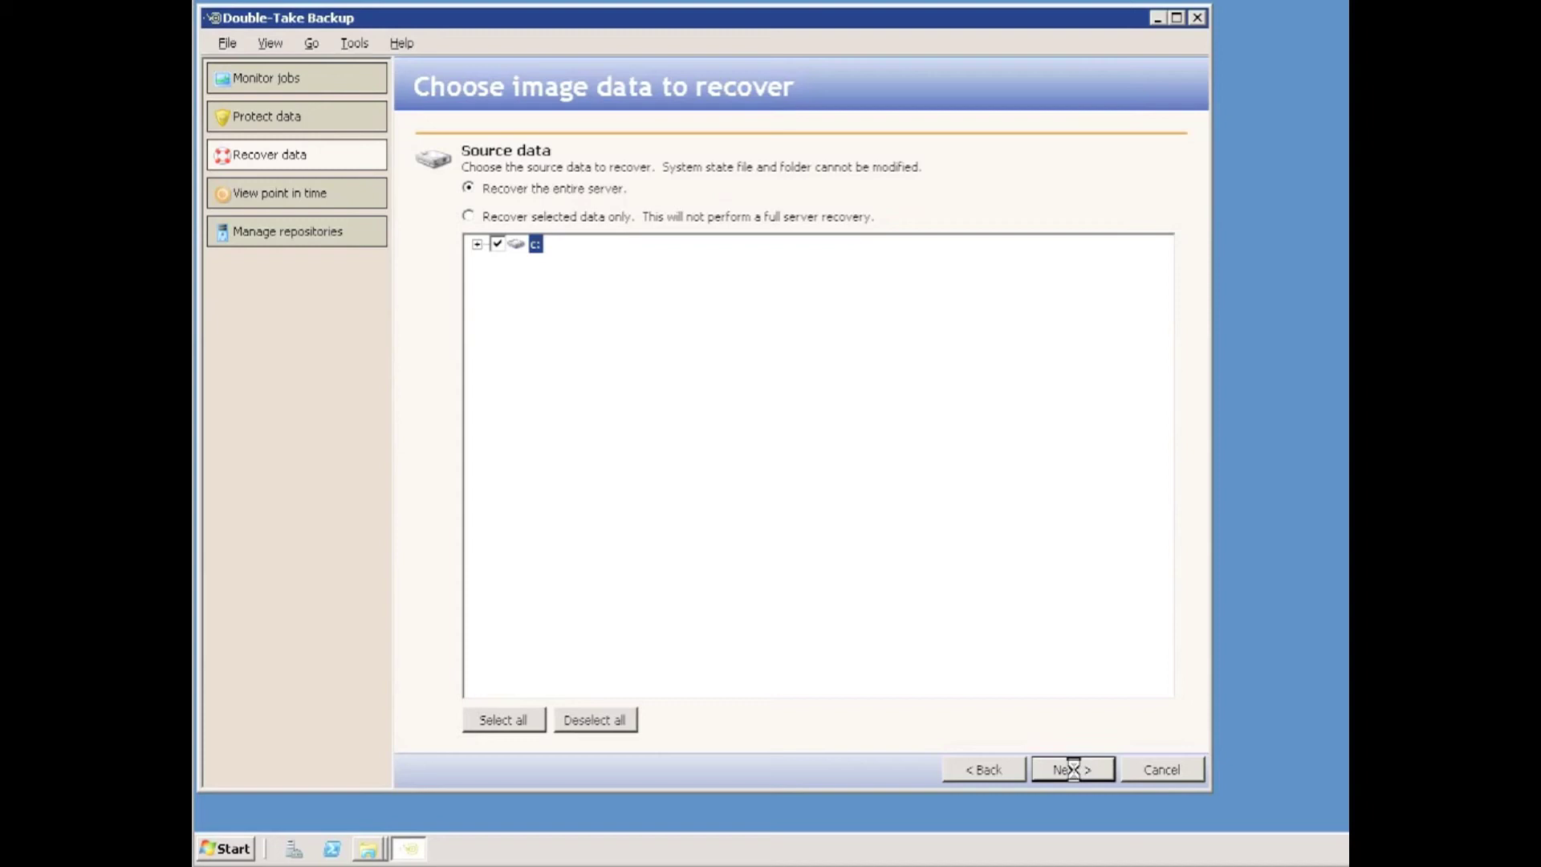
Step: Restrict the recovery to only Time.txt in drive c:'s Support folder
left_click(467, 215)
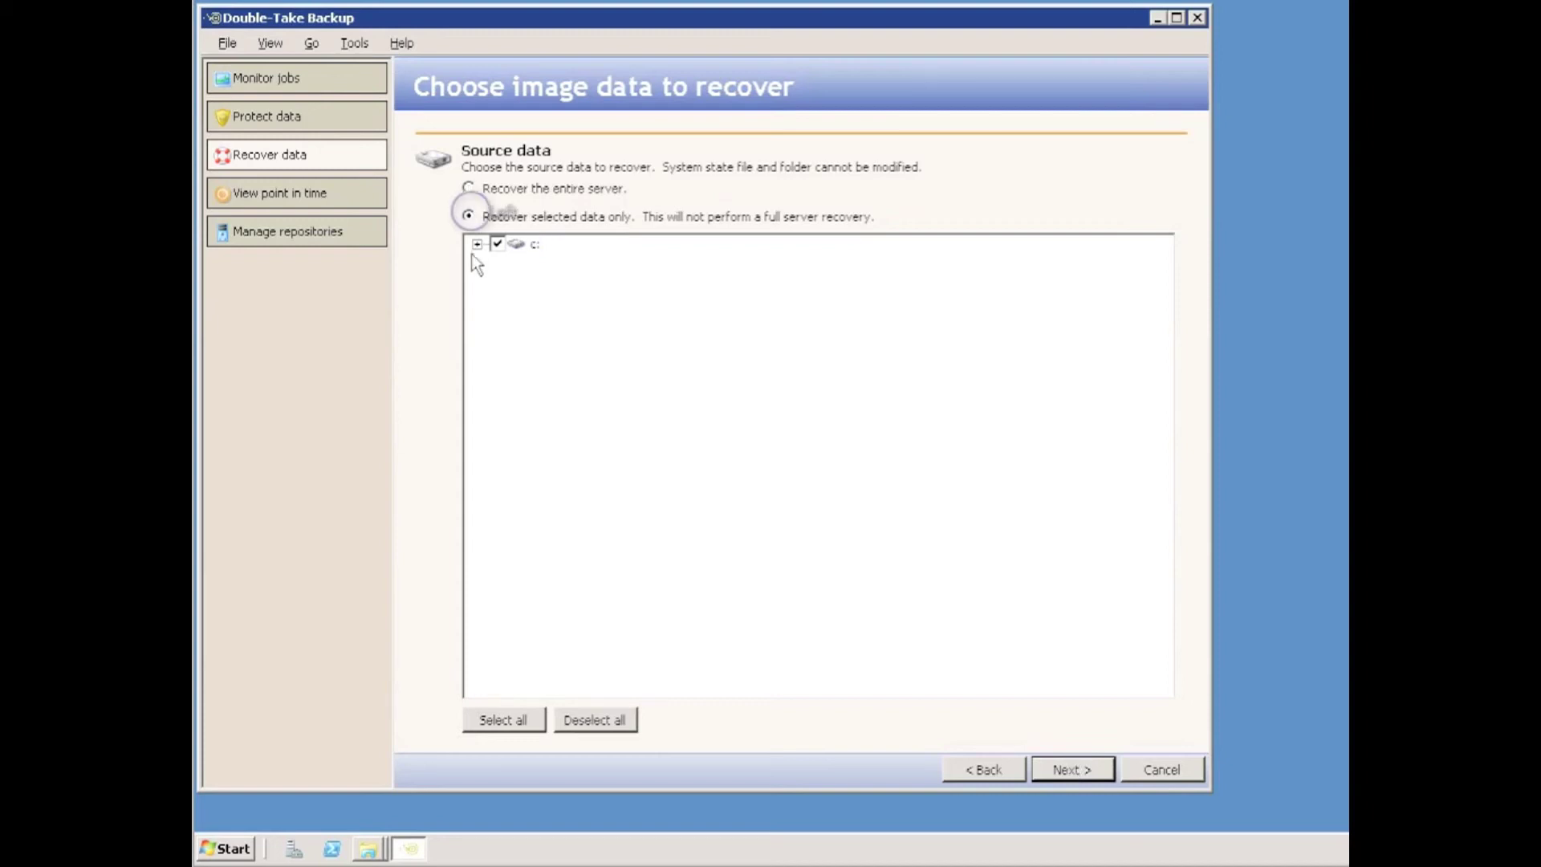
left_click(477, 245)
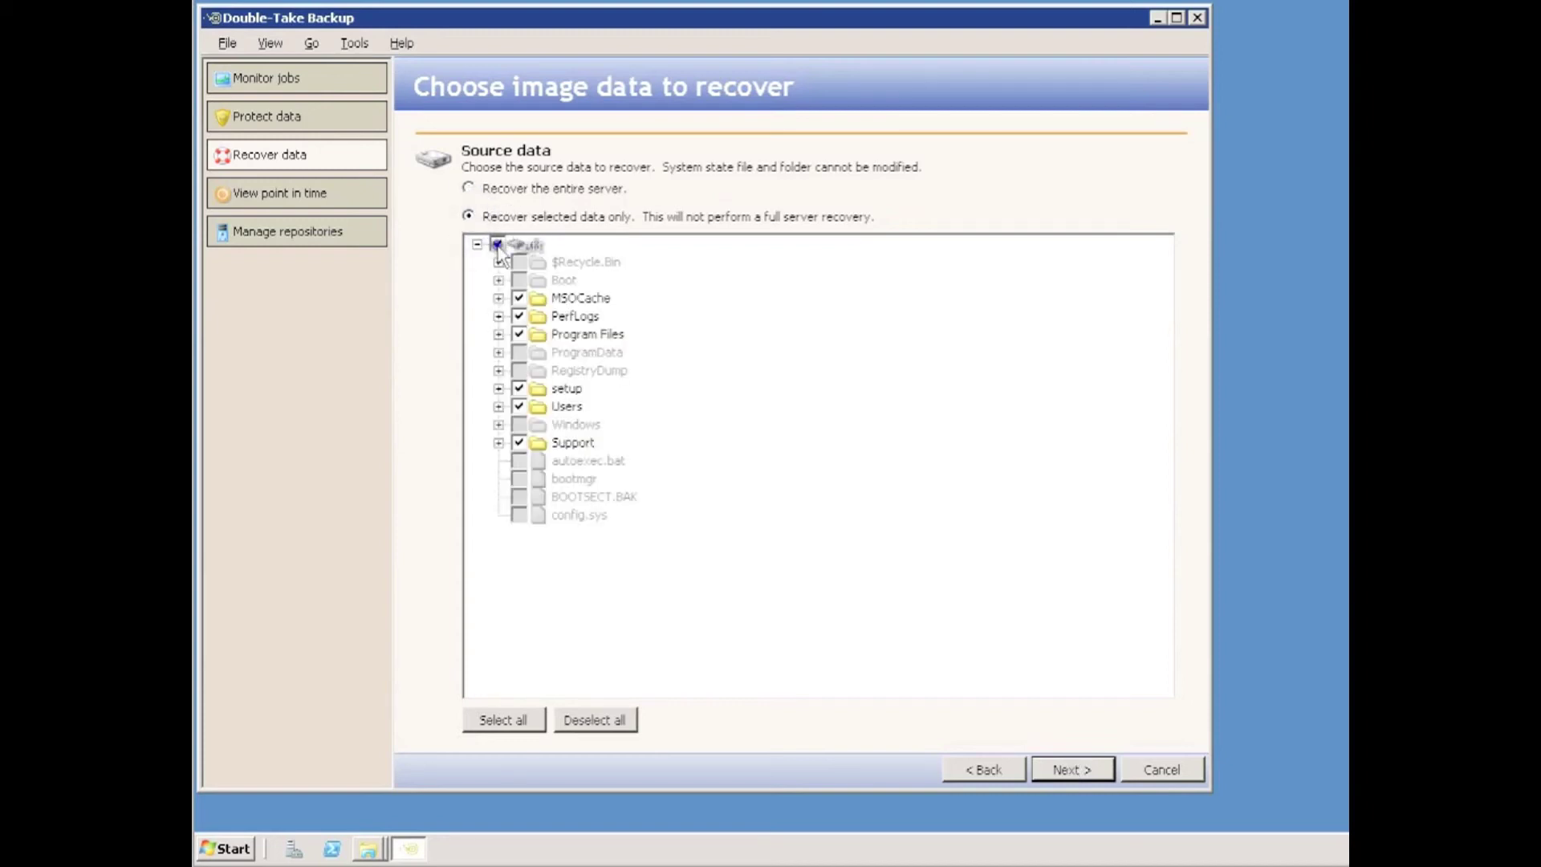
left_click(498, 244)
left_click(498, 443)
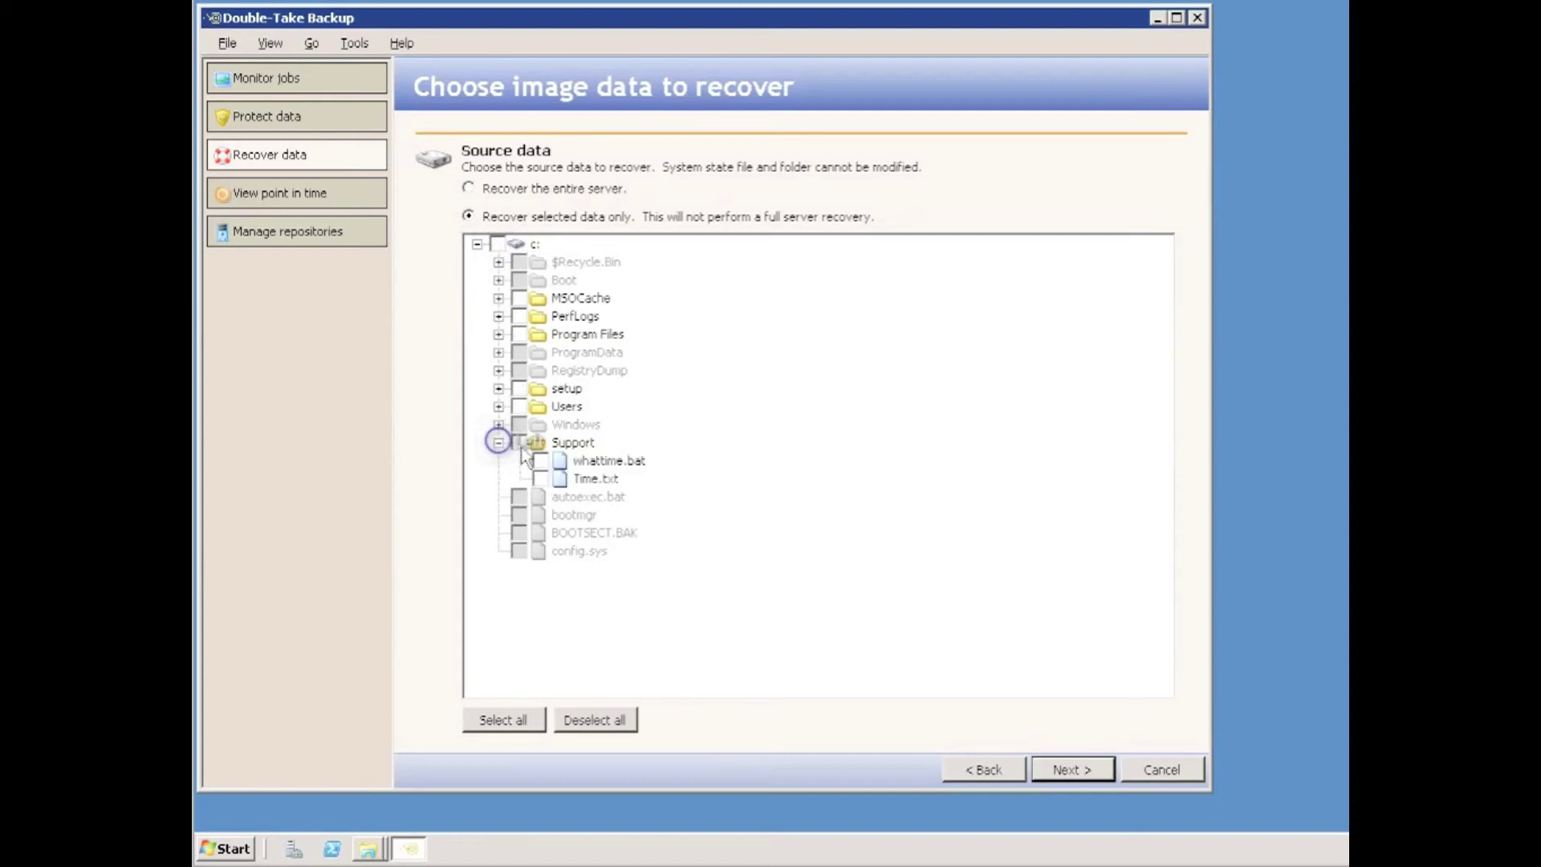
left_click(540, 479)
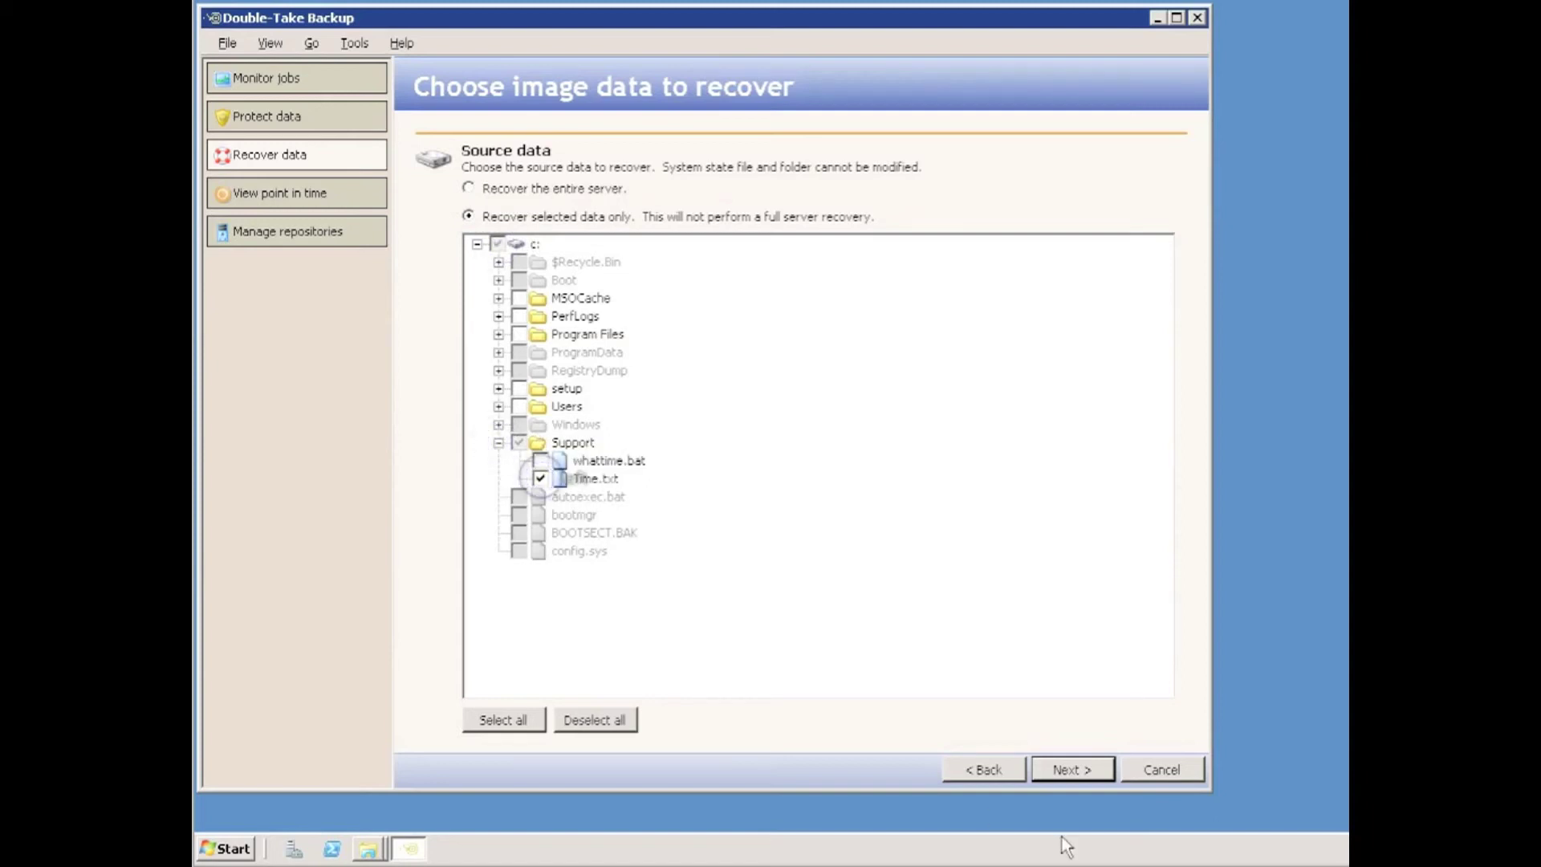
left_click(1088, 769)
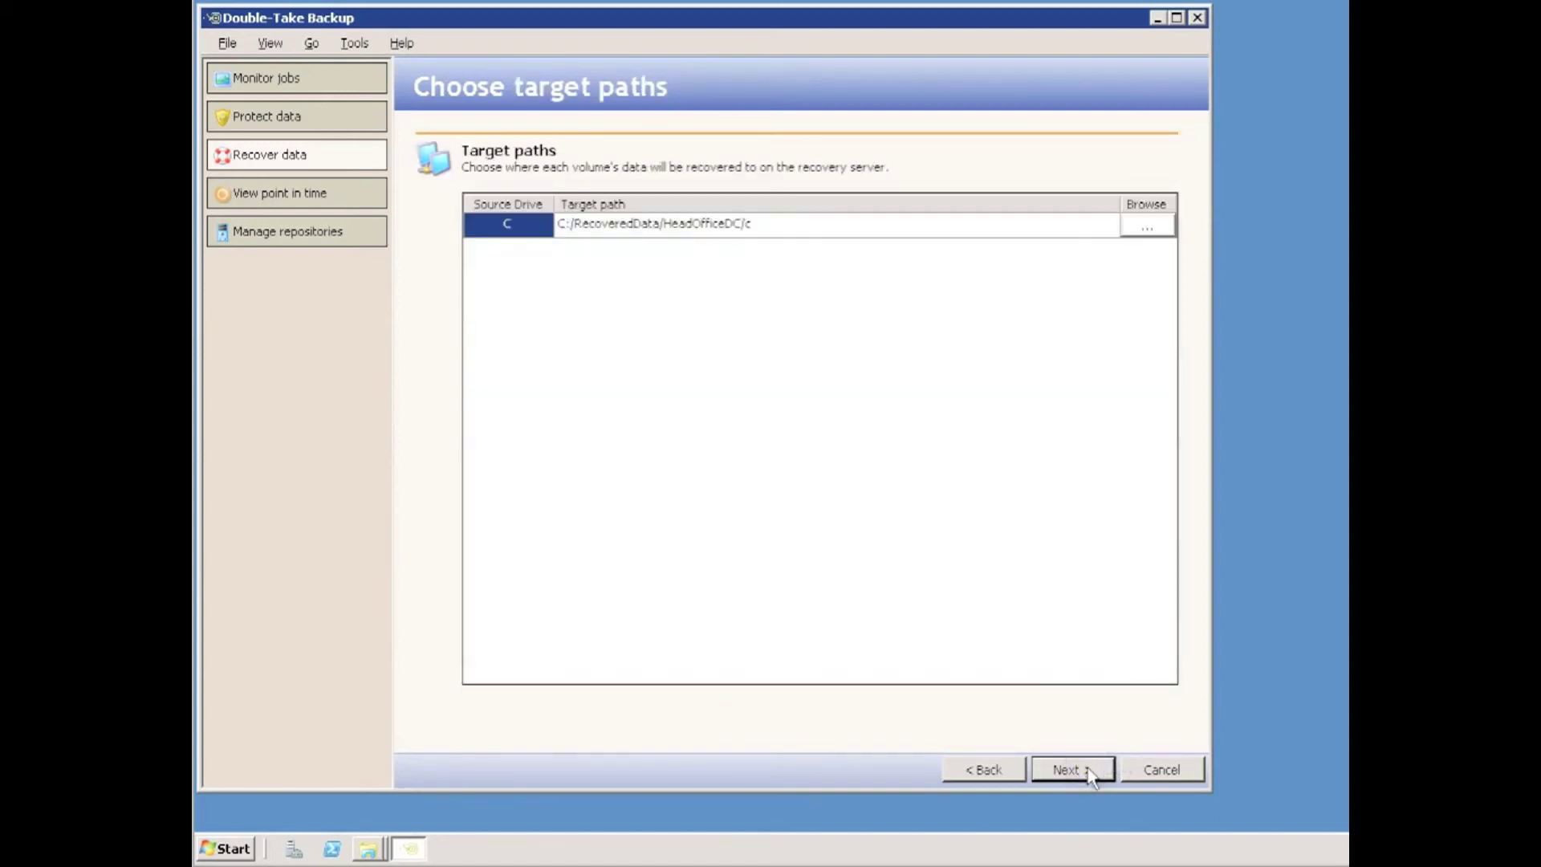
Step: Set the C drive's target path to C:\Support
left_click(1157, 226)
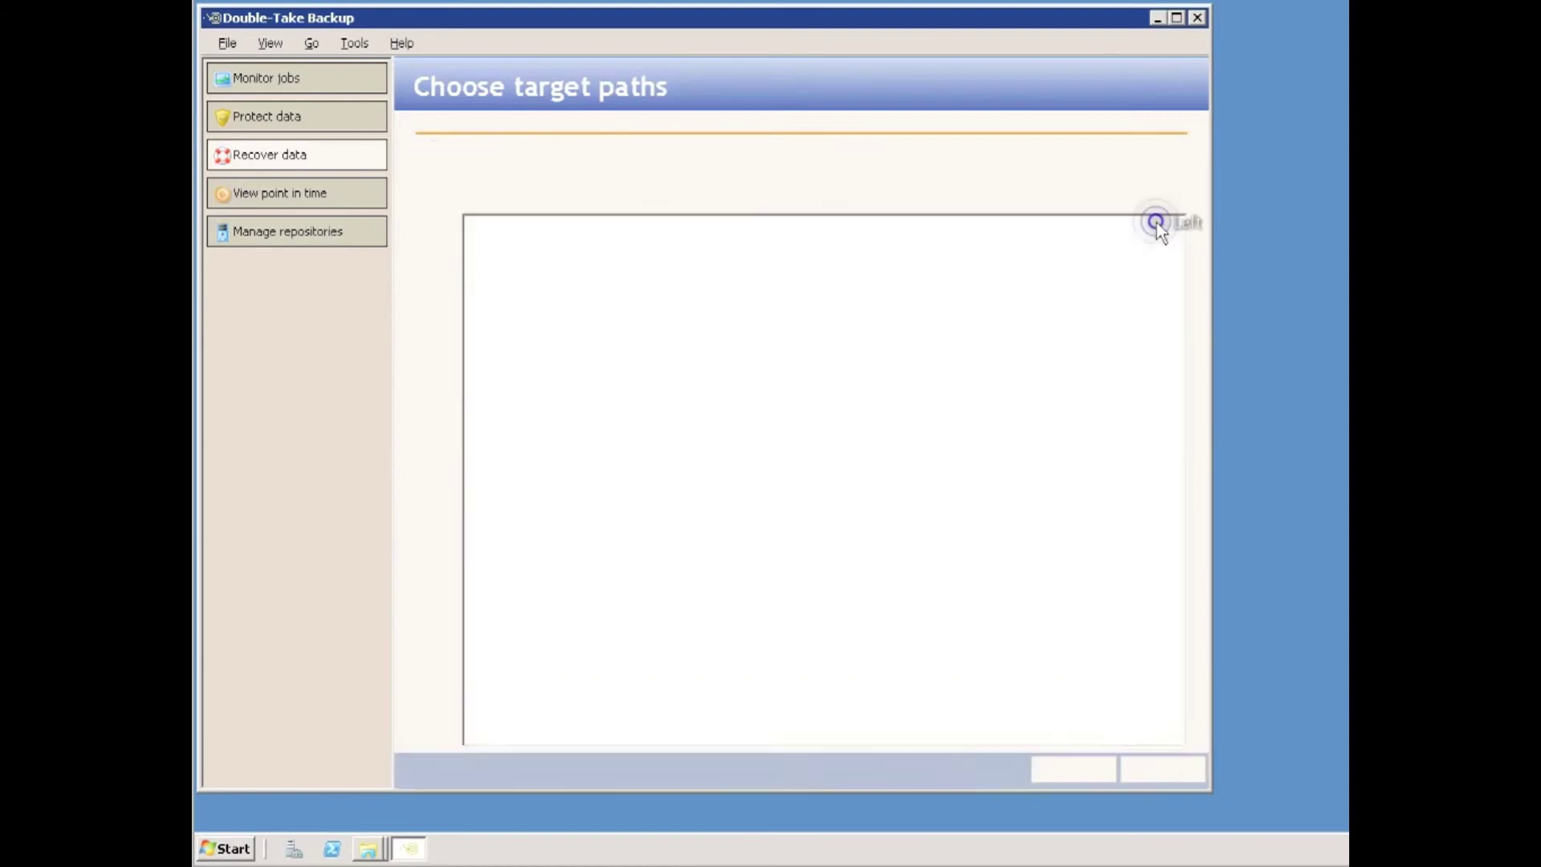
left_click(476, 225)
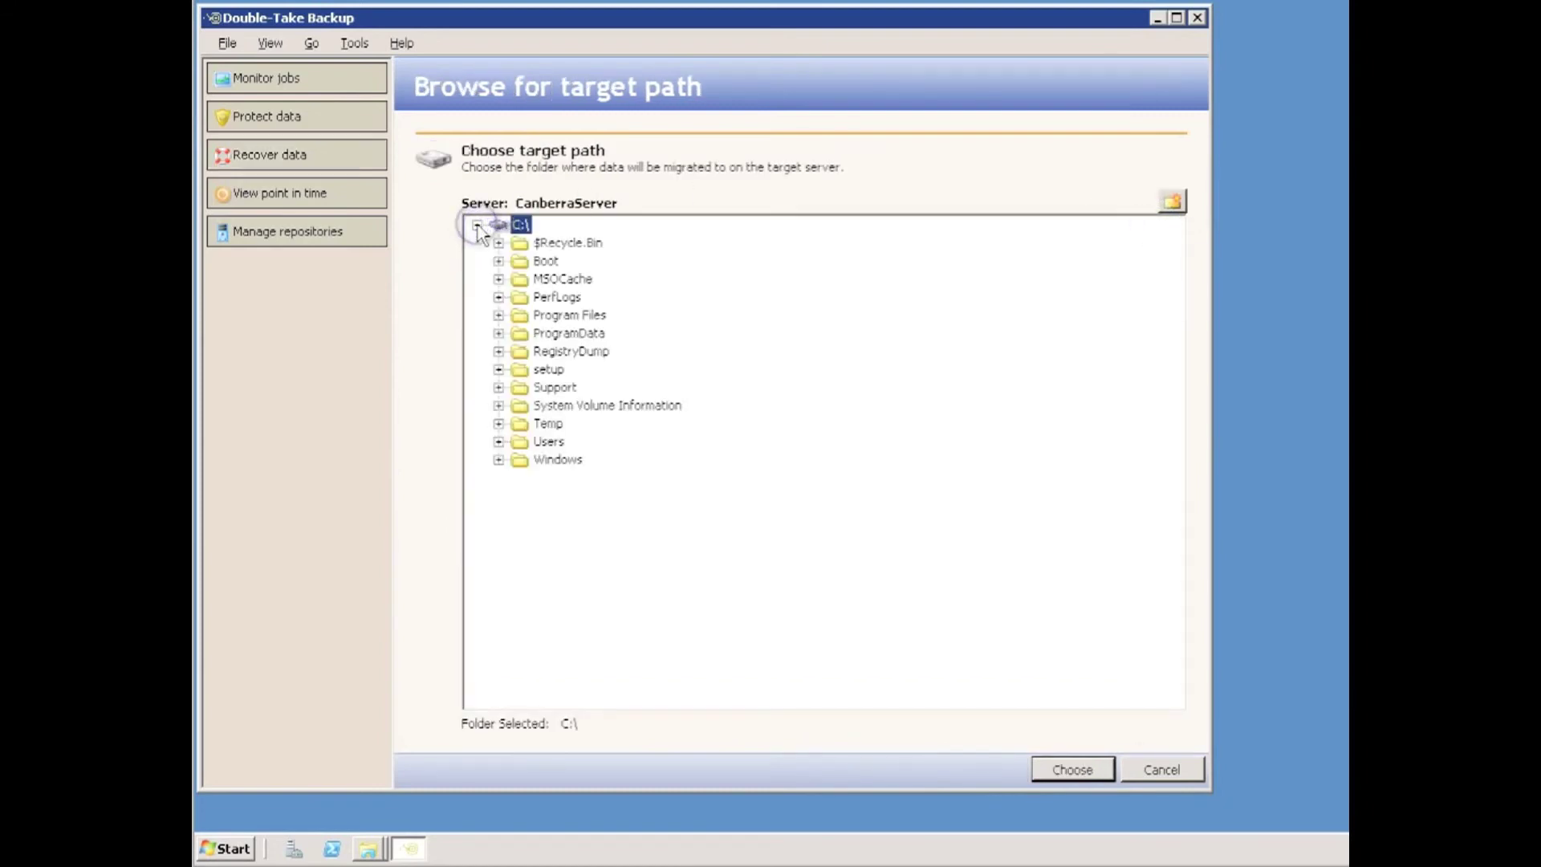
left_click(498, 386)
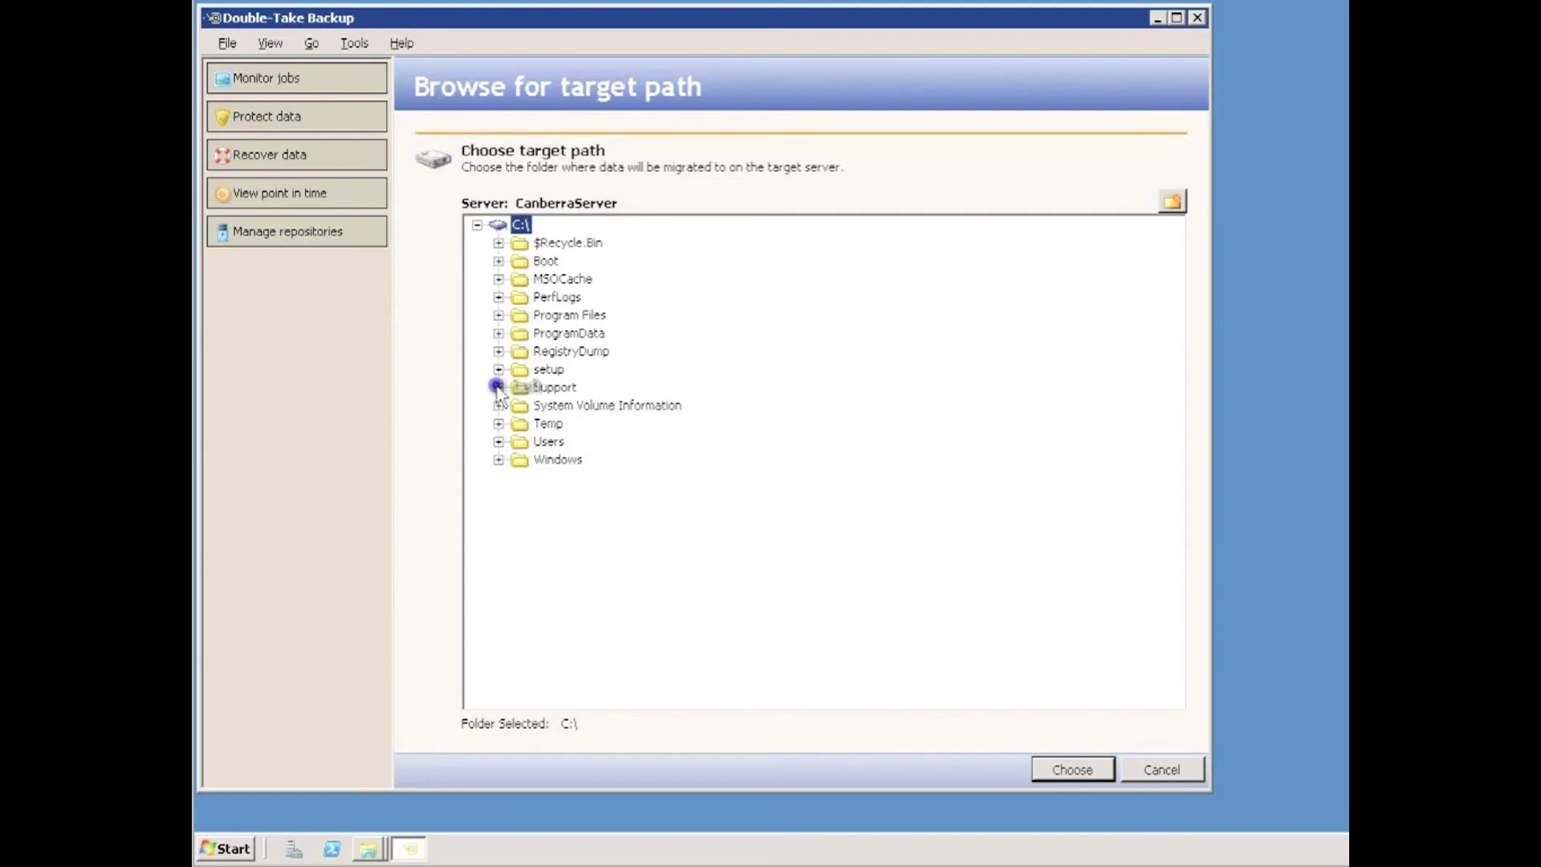
left_click(533, 387)
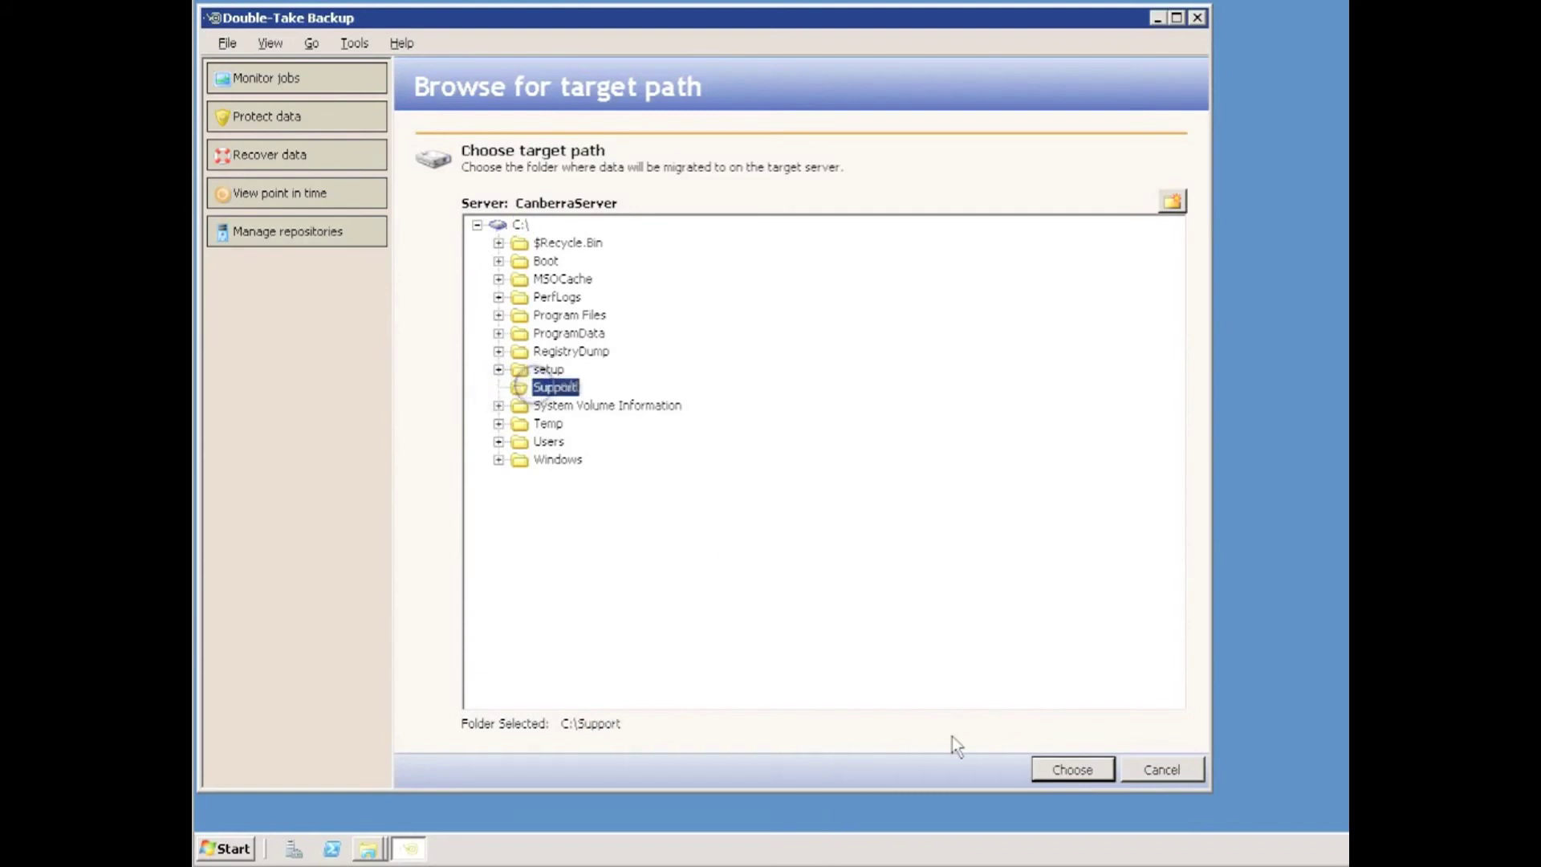
left_click(1085, 770)
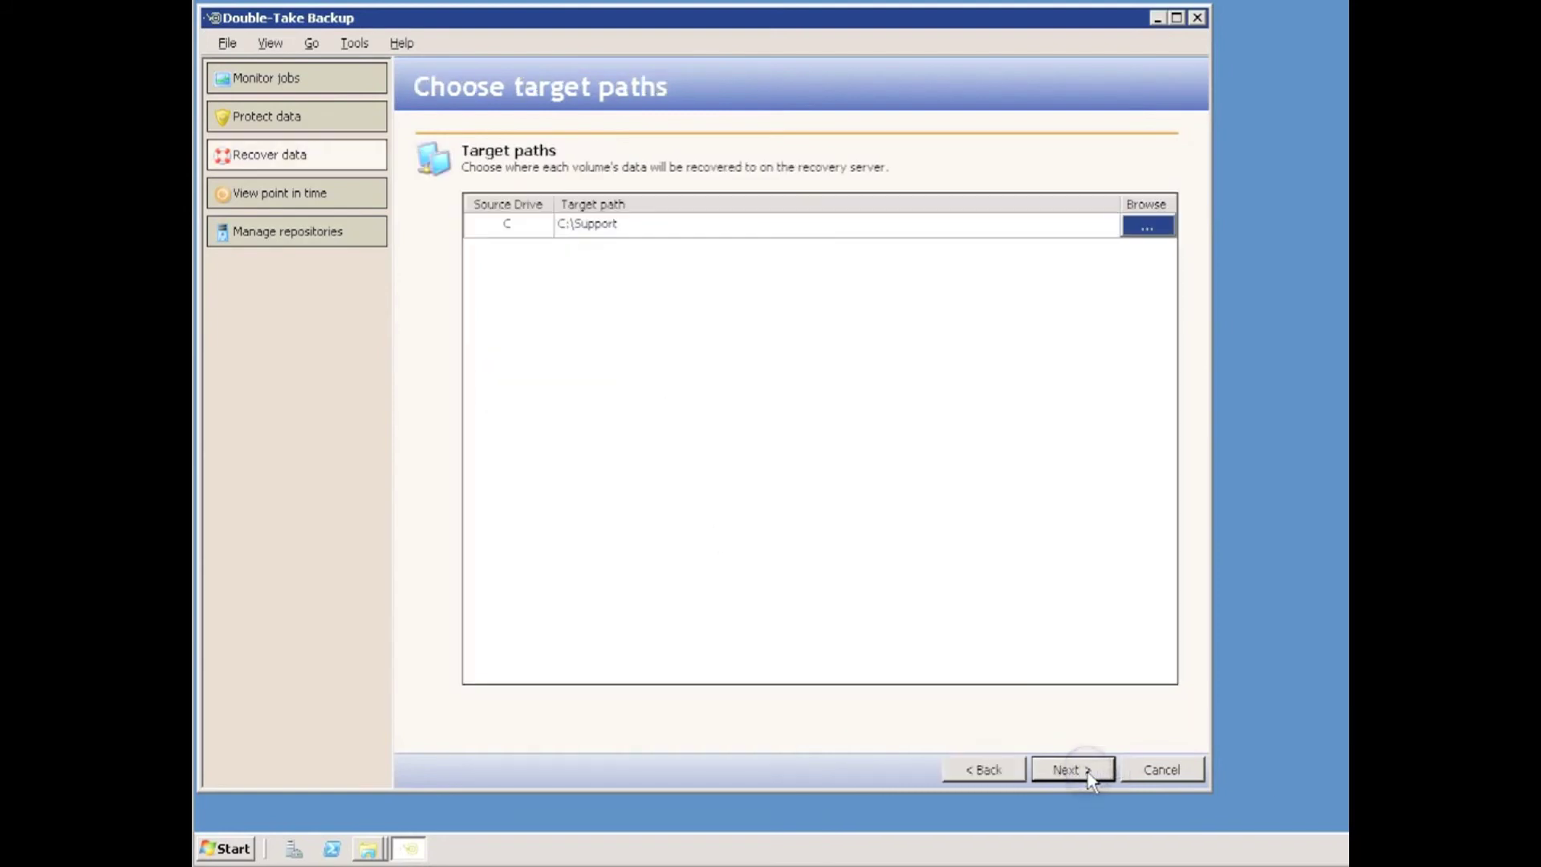
left_click(1090, 777)
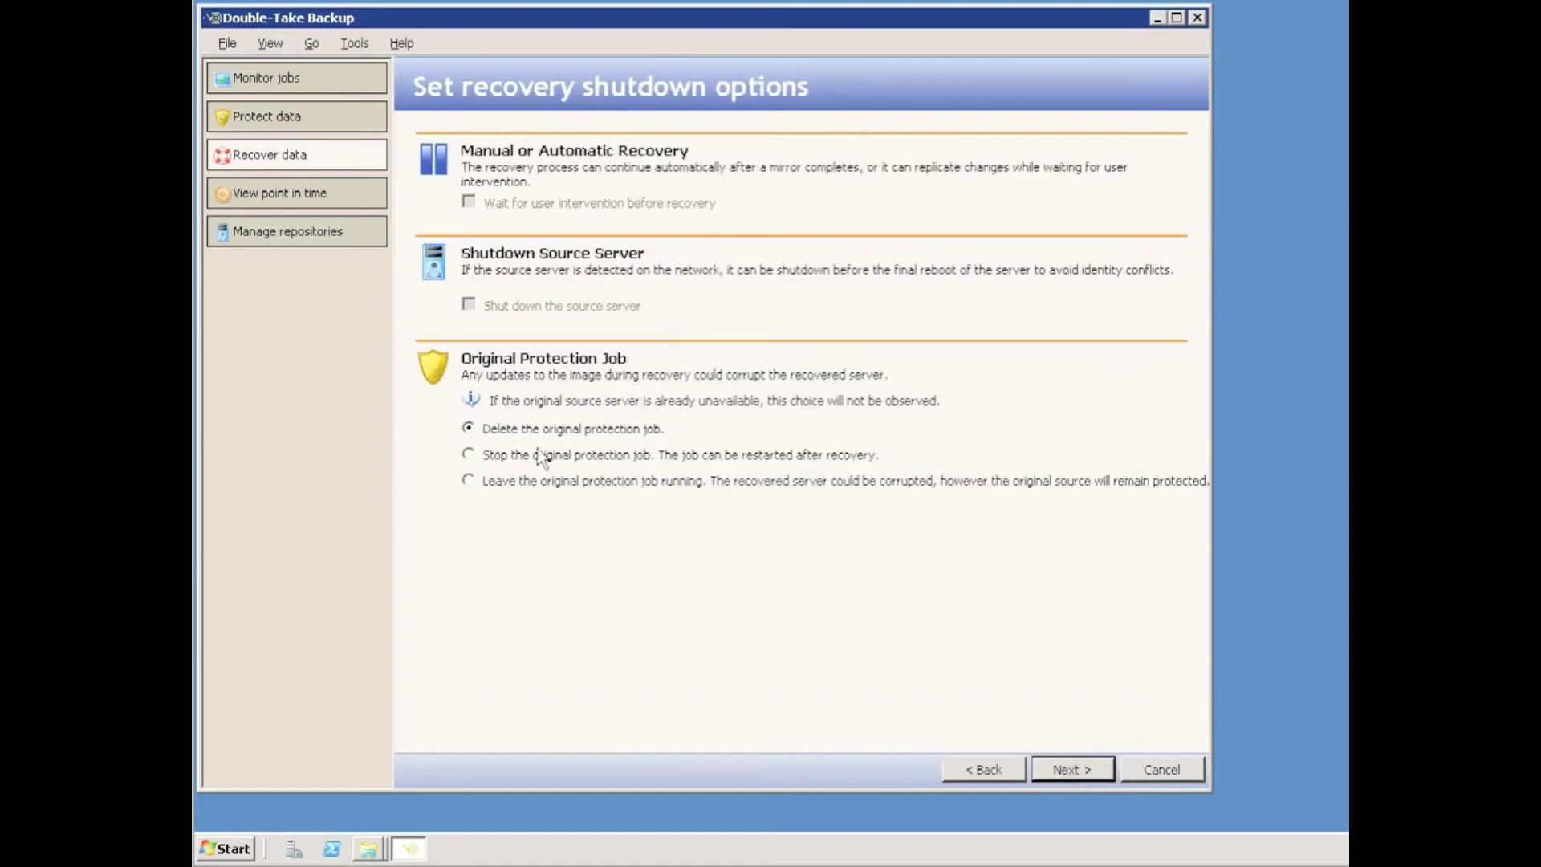
Step: Leave the original protection job running and finish the wizard to launch the data recovery
left_click(469, 480)
left_click(1077, 767)
left_click(1076, 767)
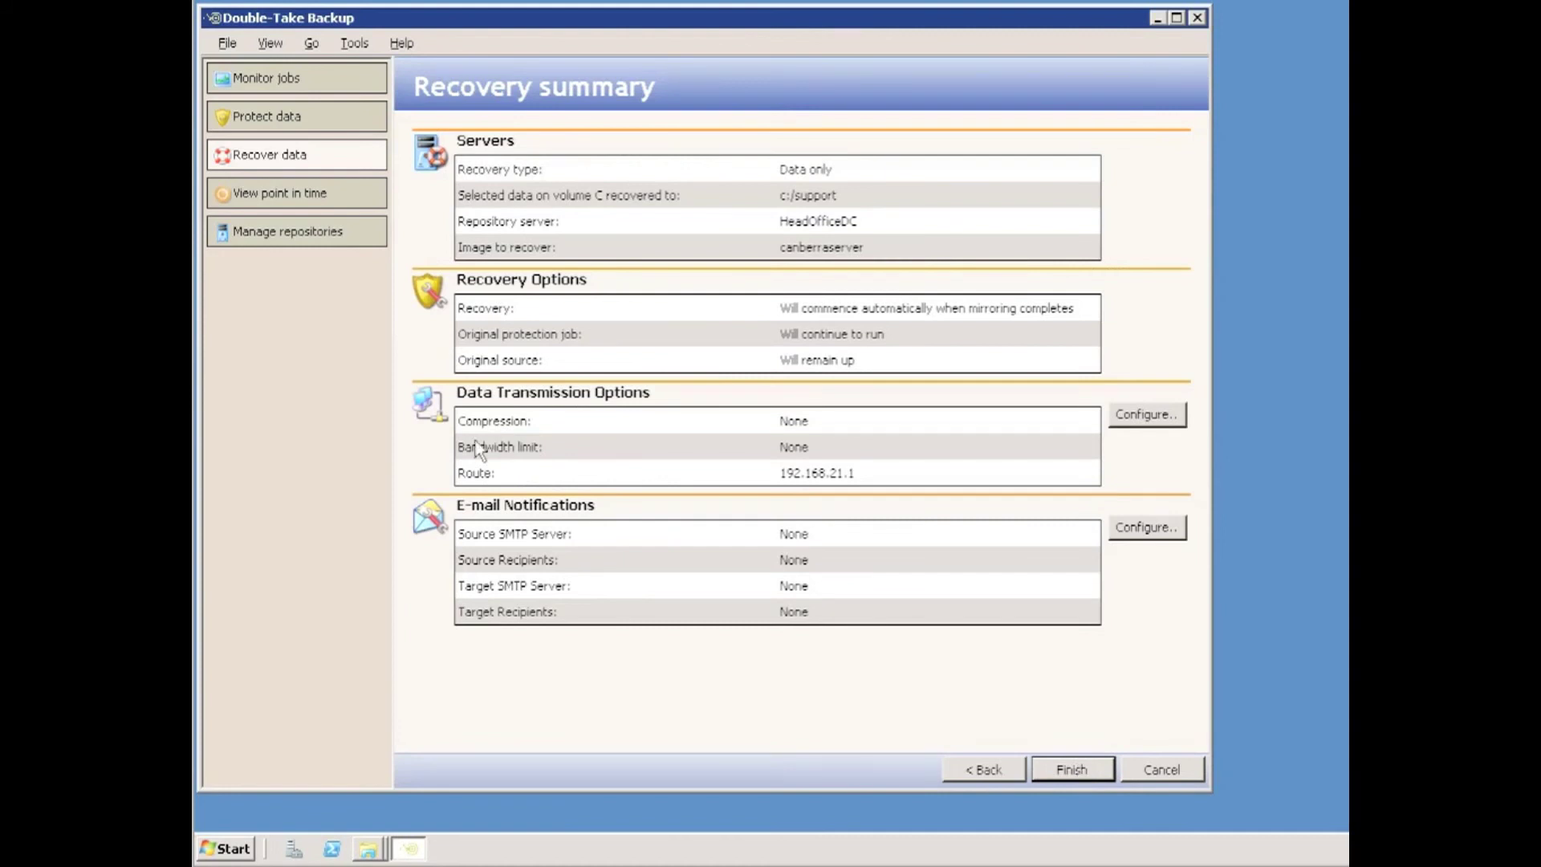
left_click(564, 451)
left_click(1072, 770)
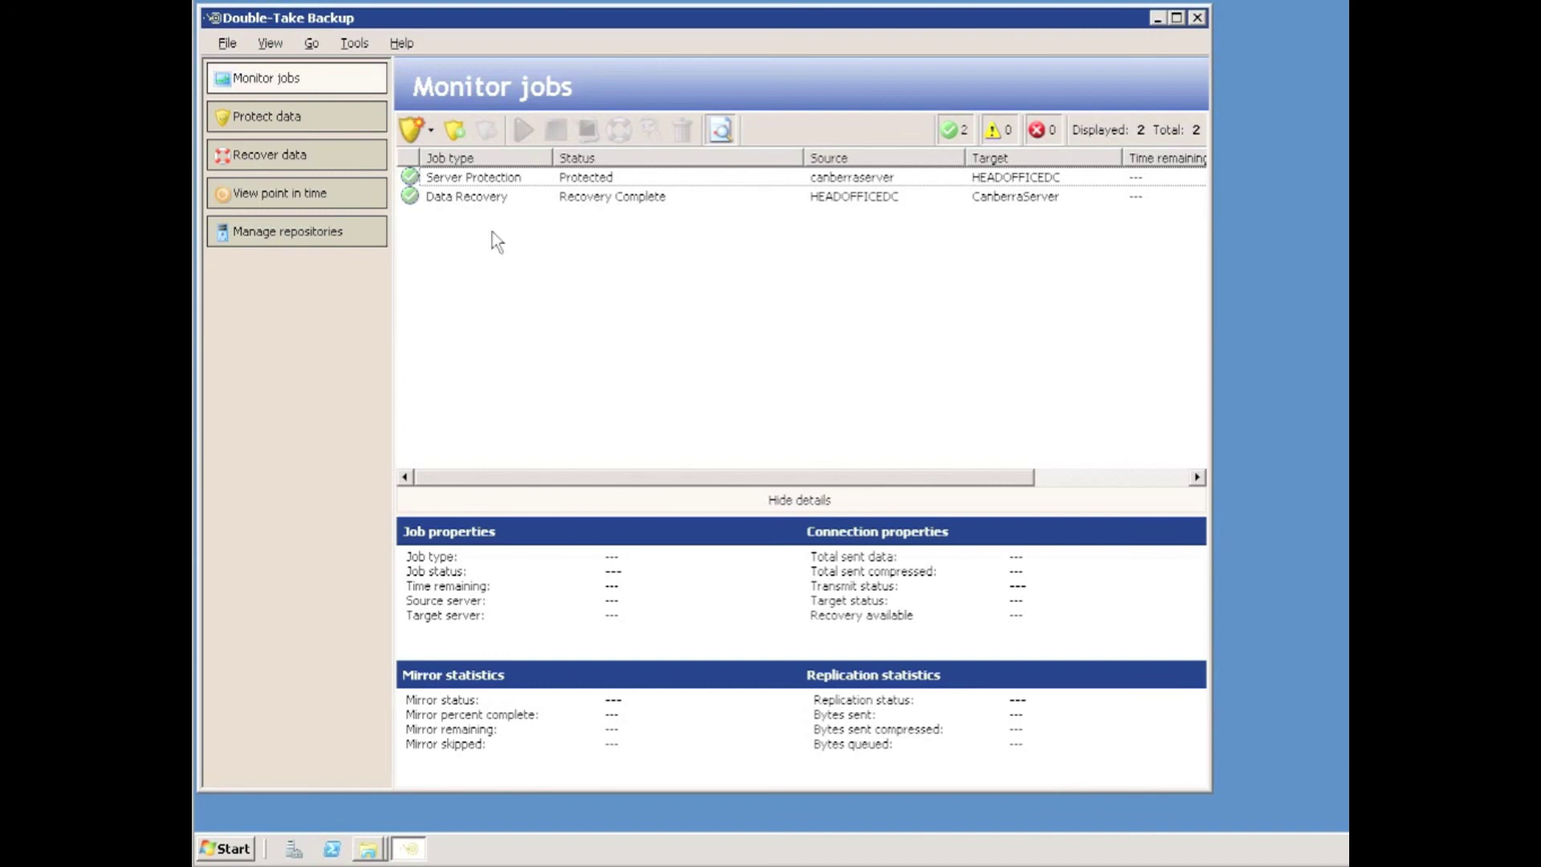
Step: Open the Time file from \\canberraserver\c$\Support in Notepad
left_click(232, 850)
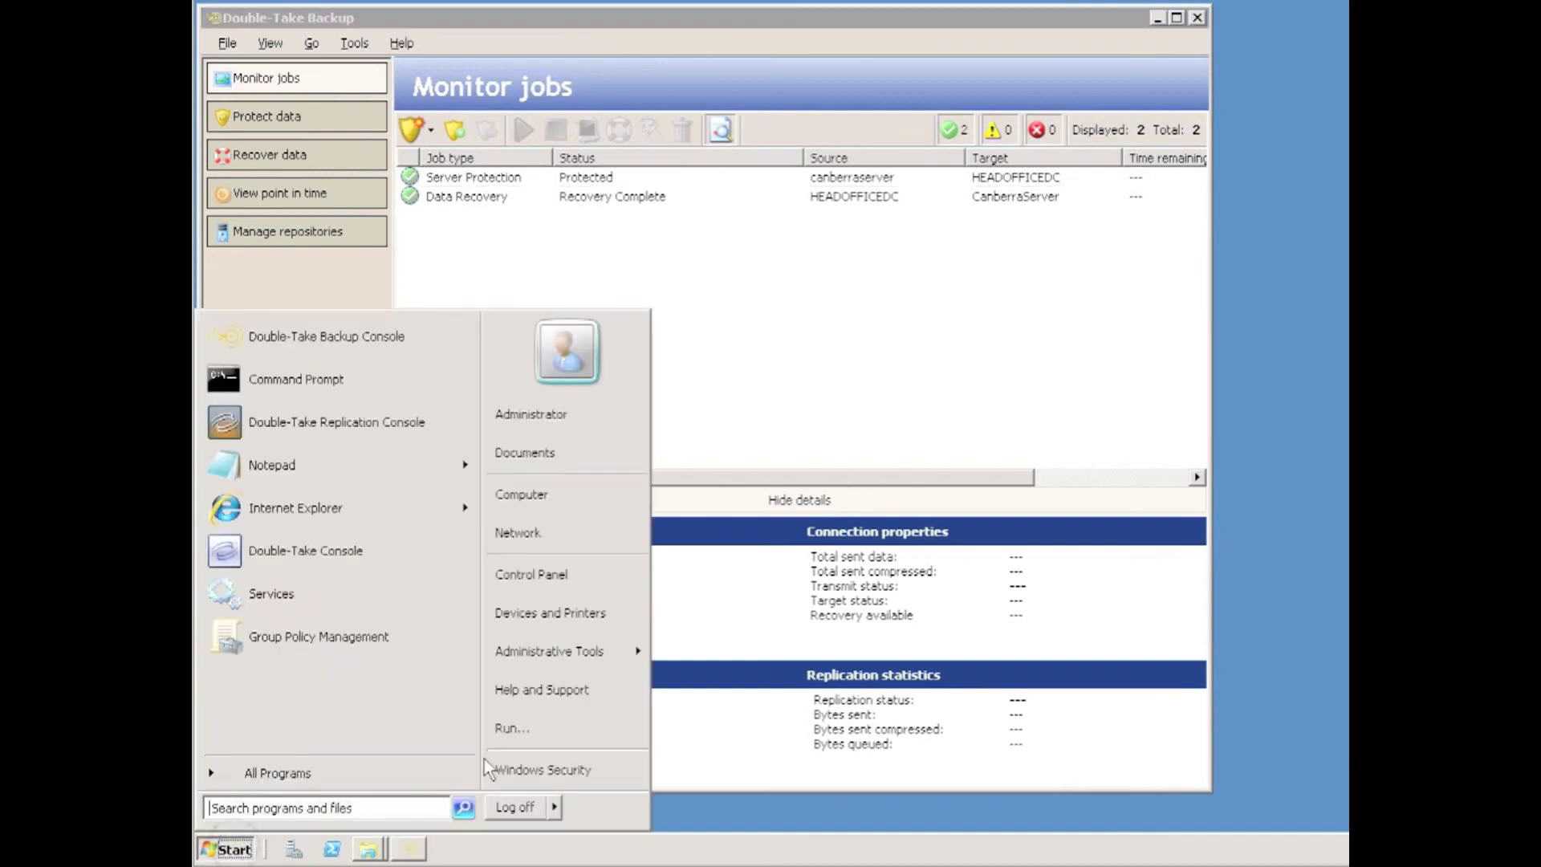
left_click(513, 728)
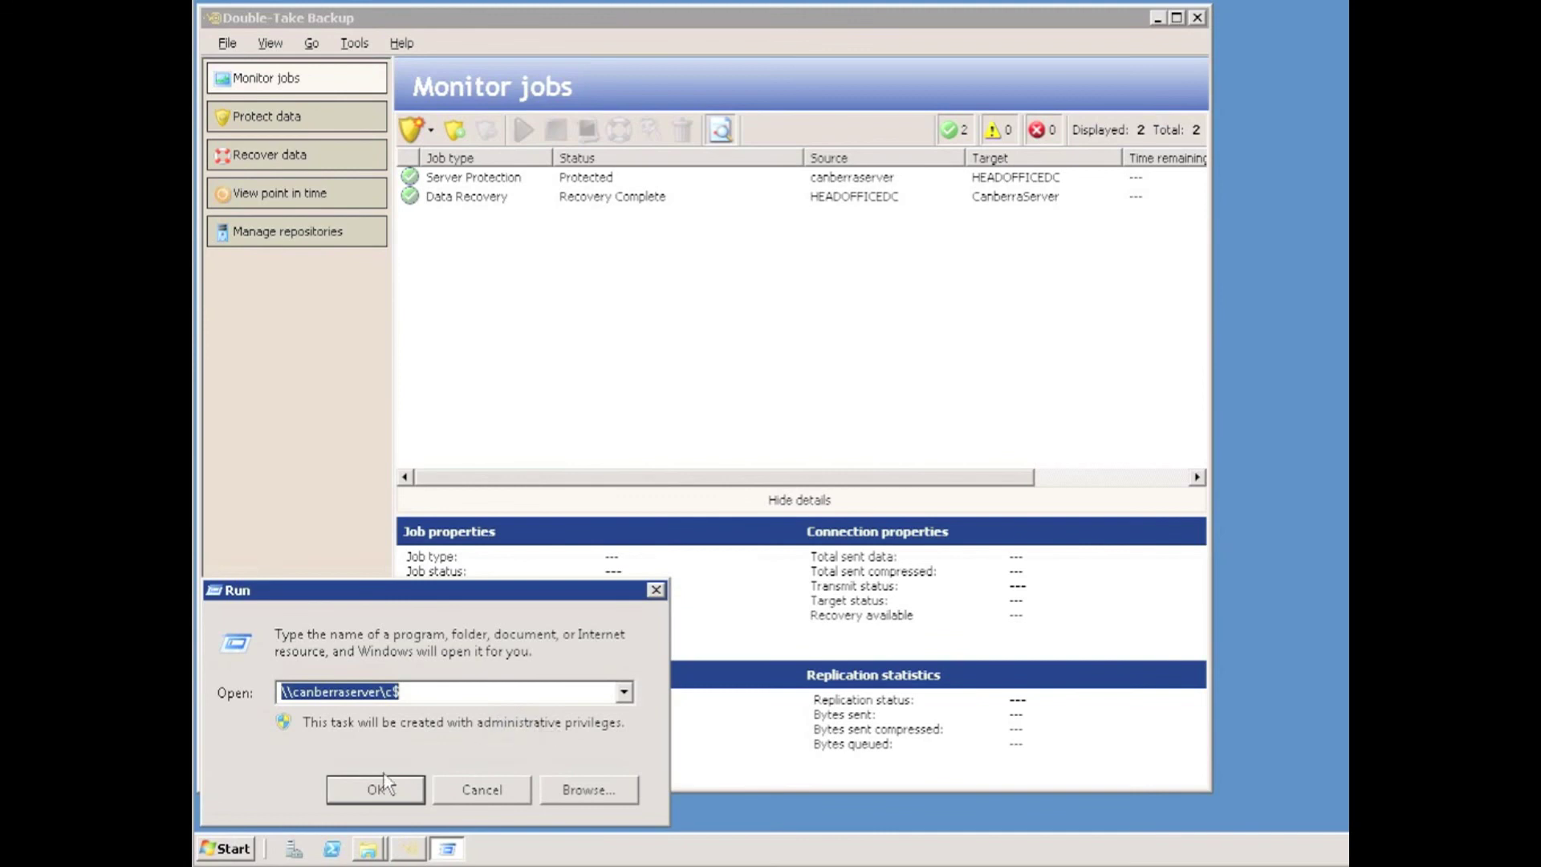
left_click(363, 791)
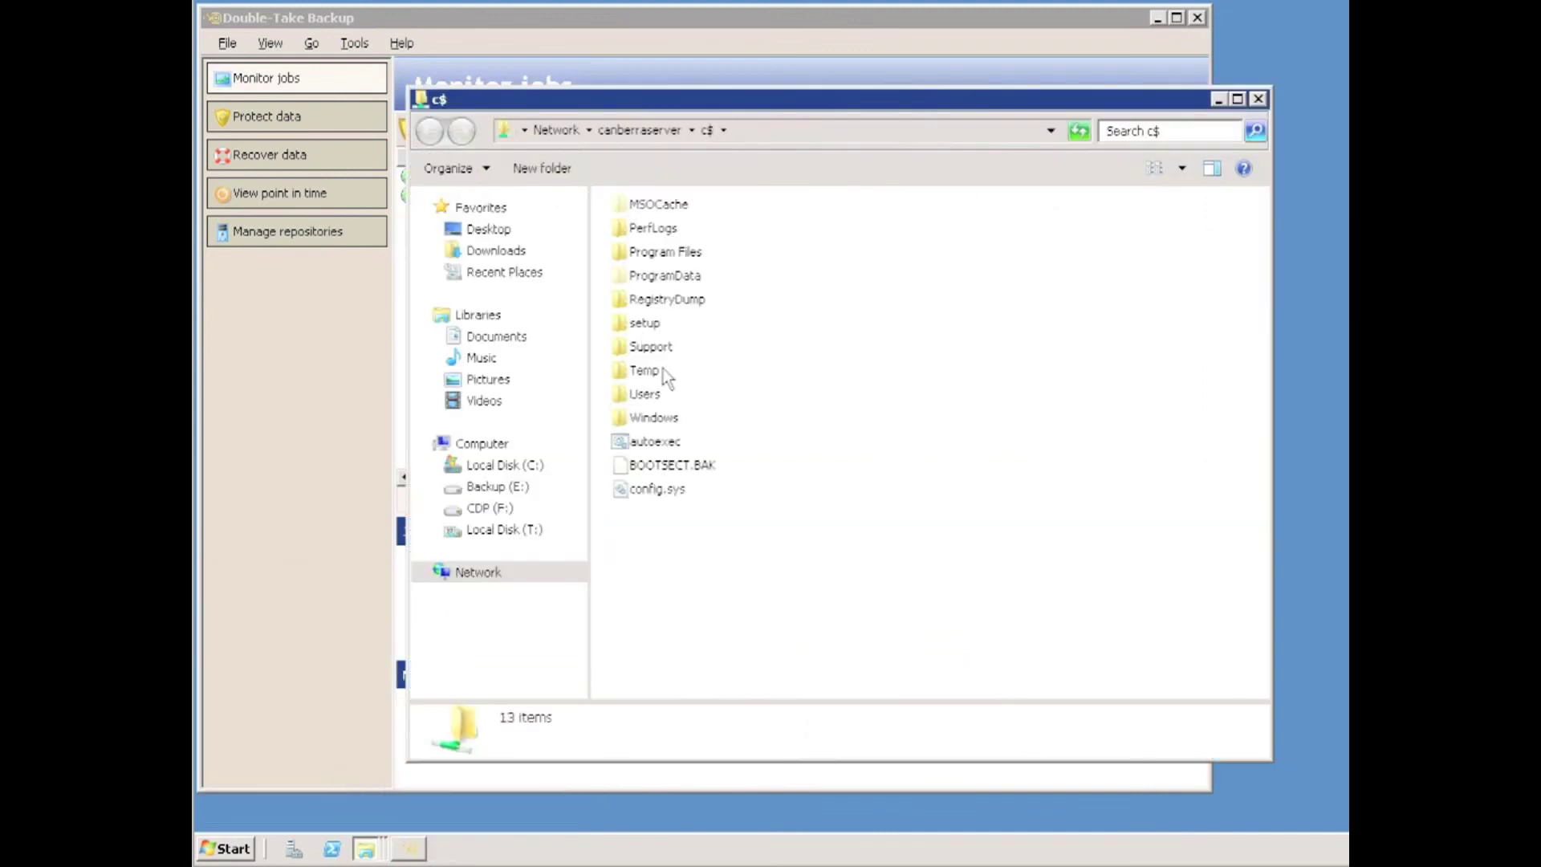
left_click(652, 347)
left_click(652, 347)
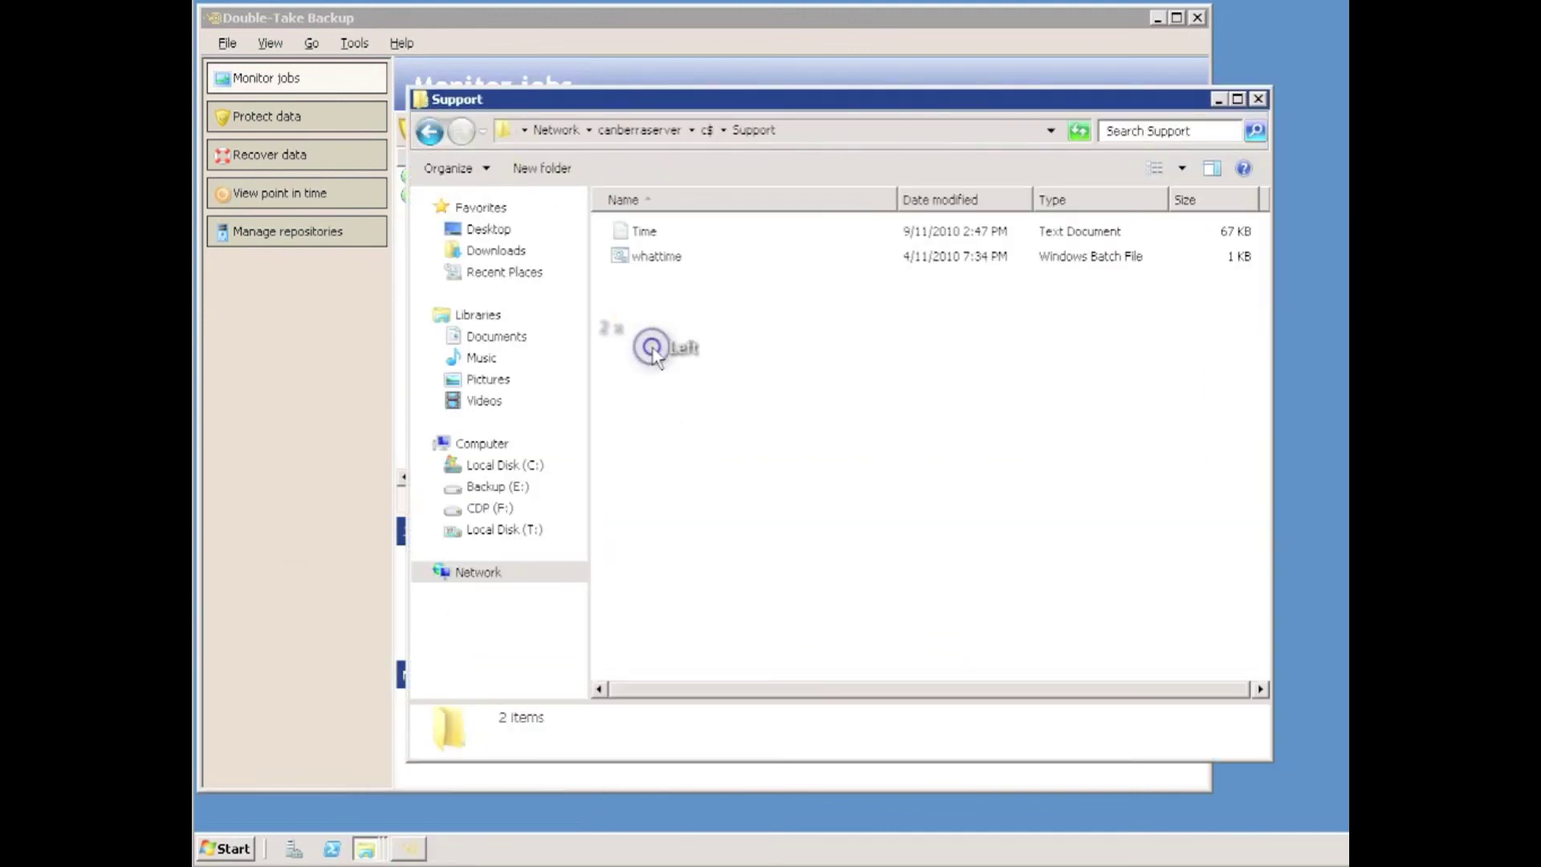
left_click(642, 233)
double_click(642, 233)
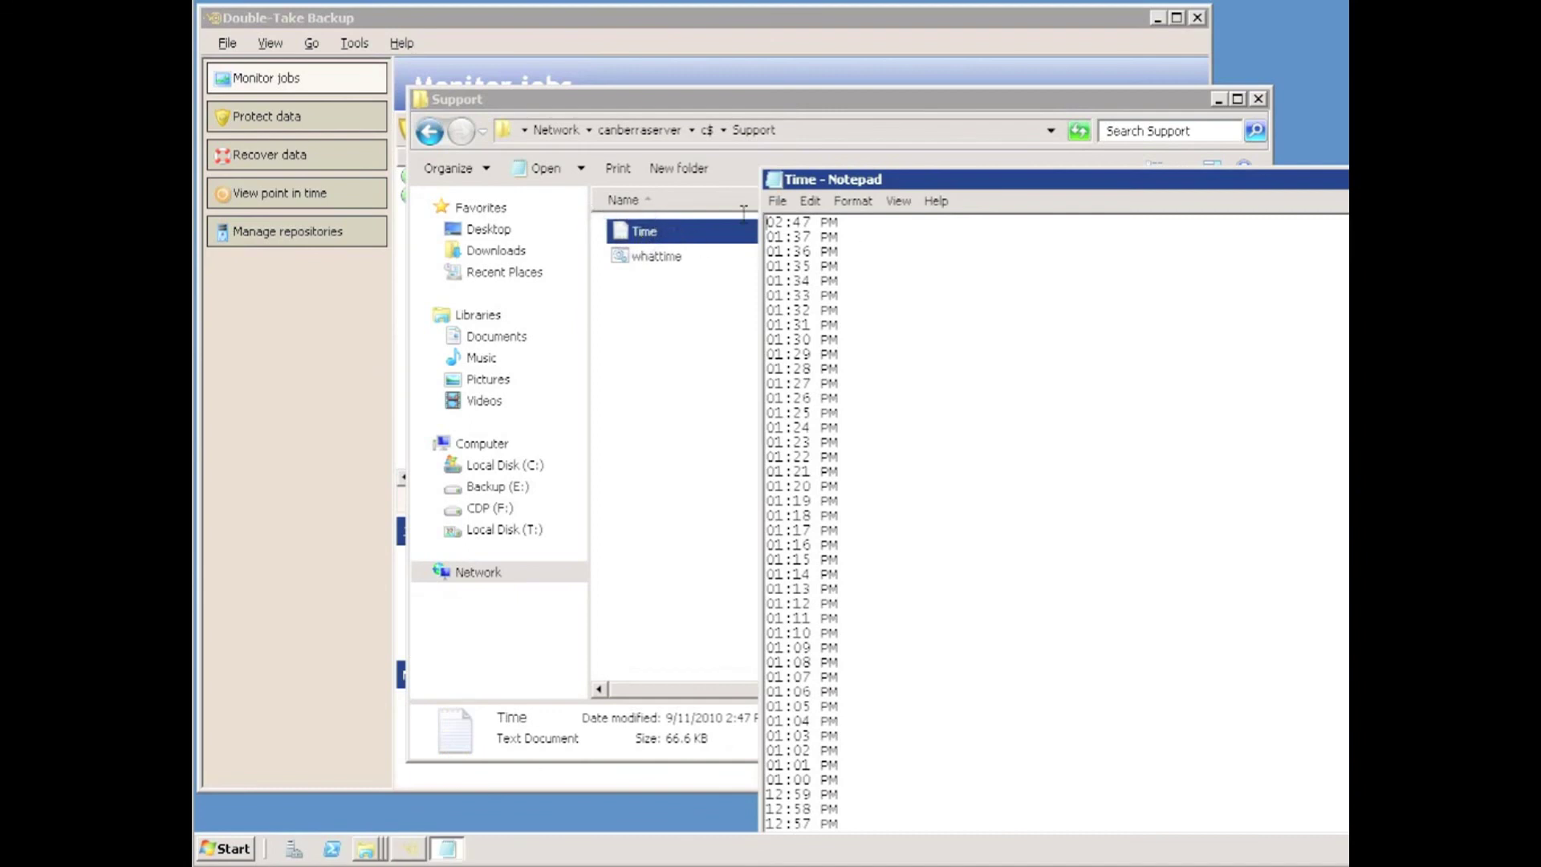
Step: Confirm the recovered Time entries run intact through 01:37 PM, then exit Notepad
left_click_drag(840, 238, 757, 230)
left_click(968, 337)
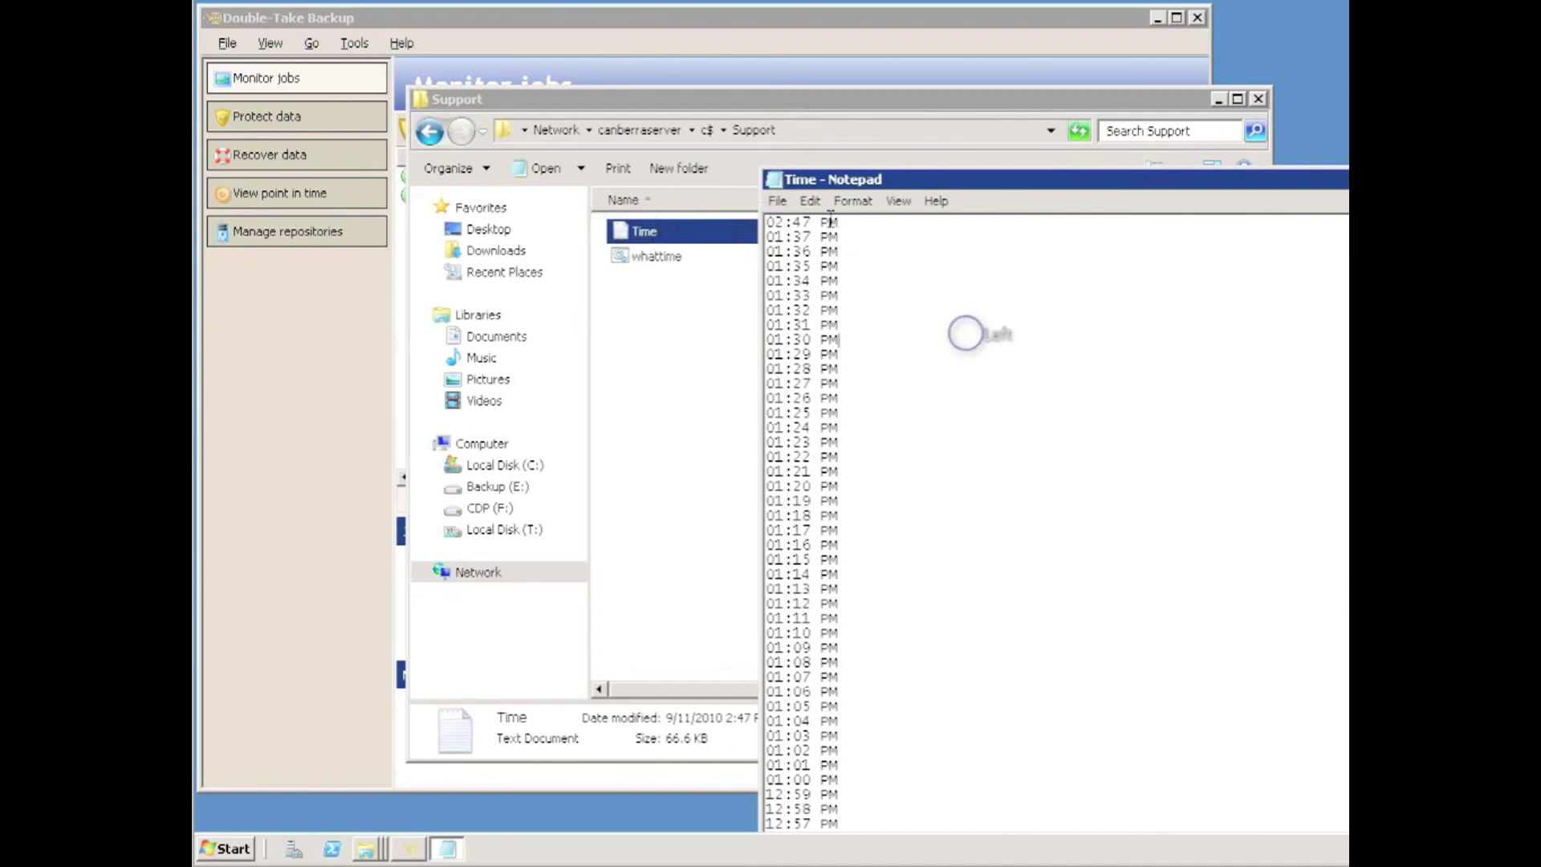
left_click(779, 202)
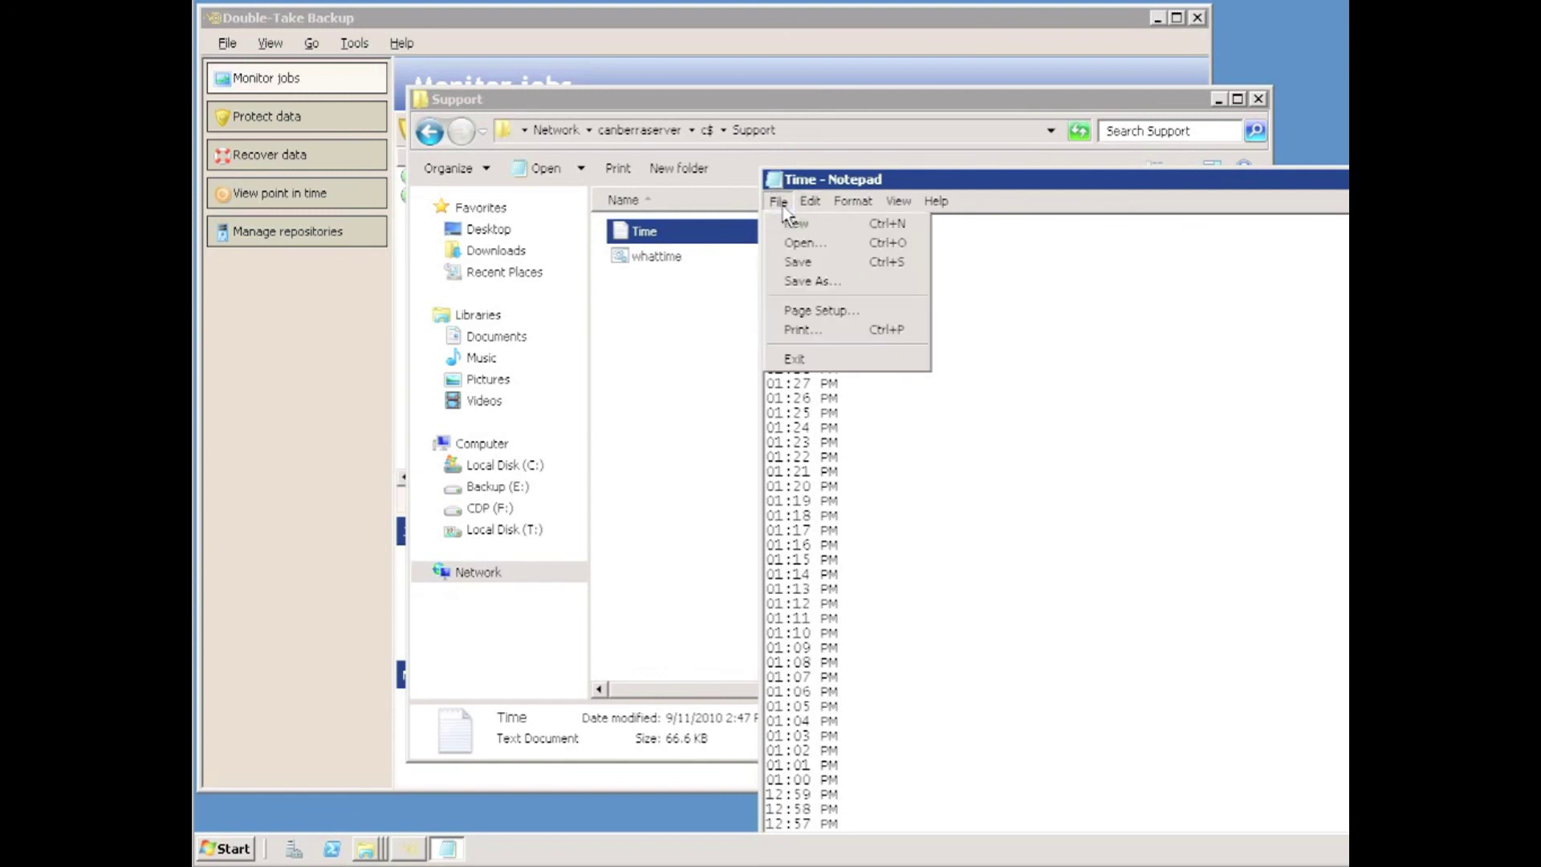
left_click(794, 358)
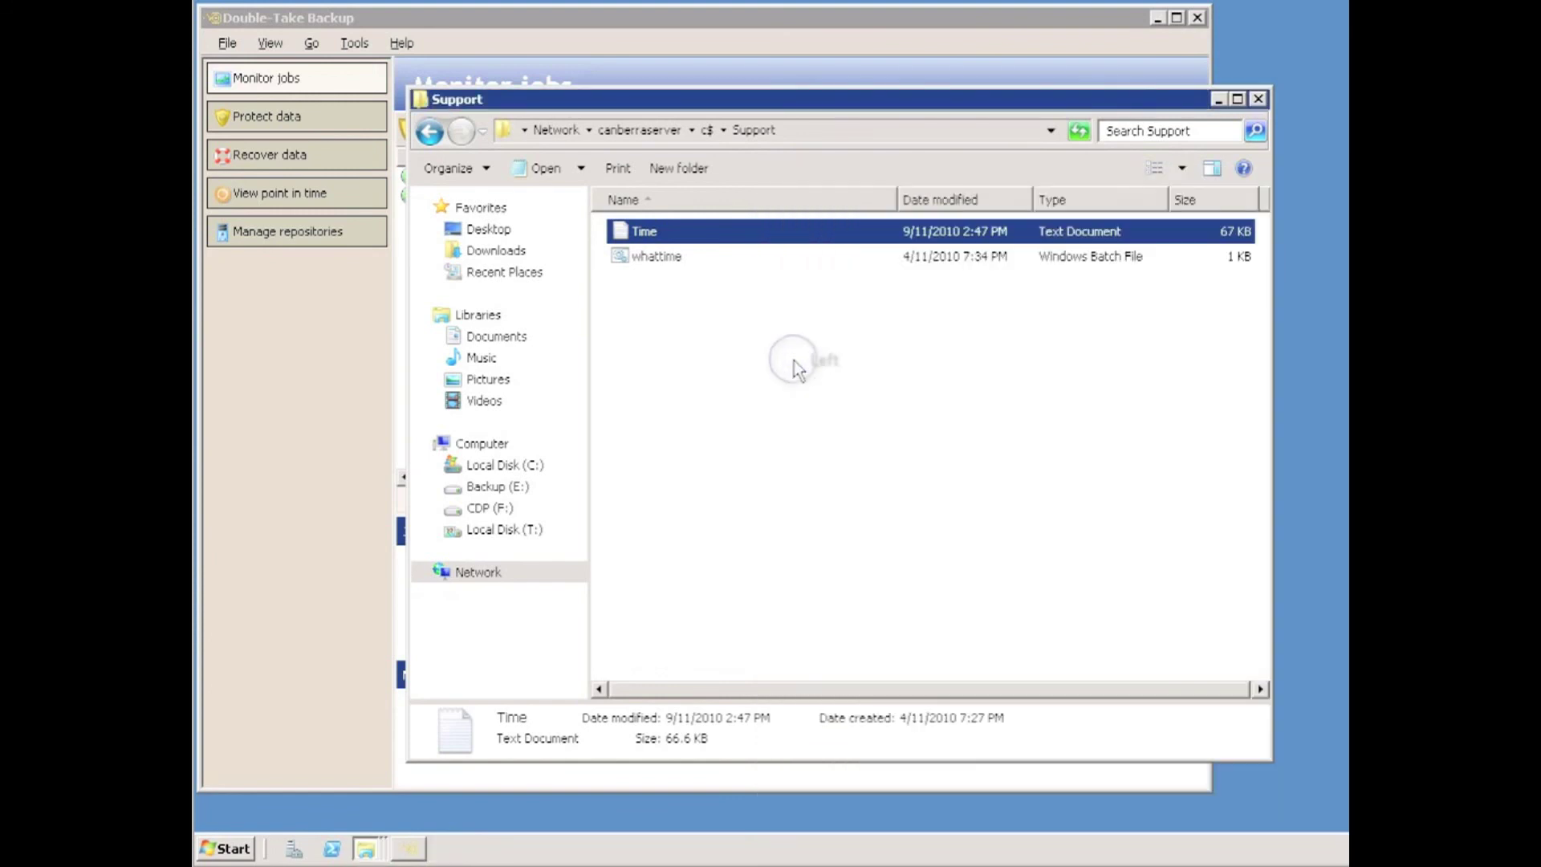
Step: Close the Support folder and delete the completed Data Recovery job
left_click(1257, 98)
left_click(462, 198)
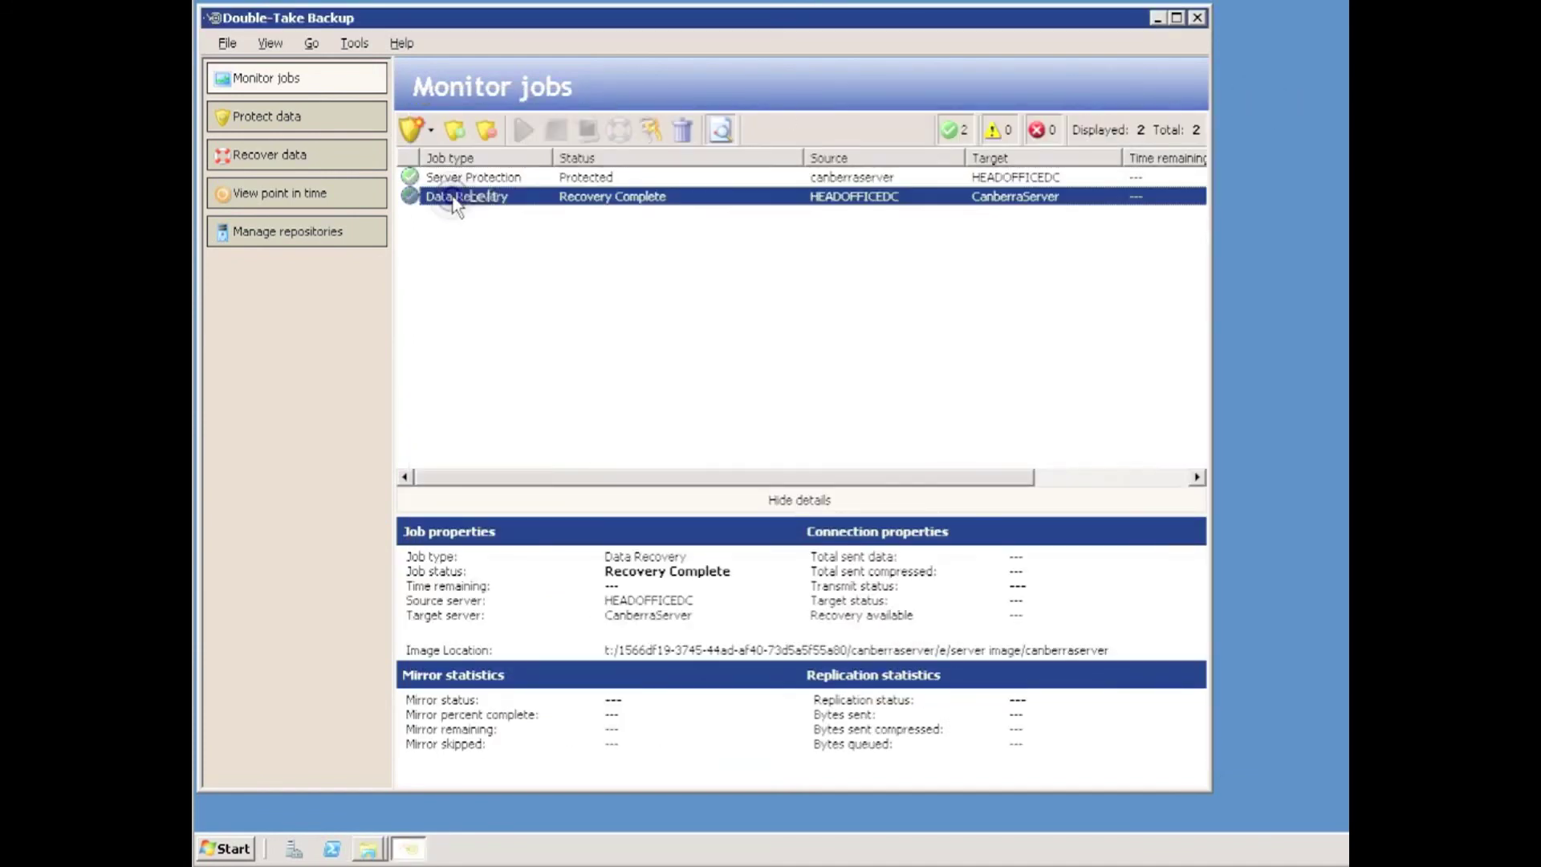
left_click(682, 130)
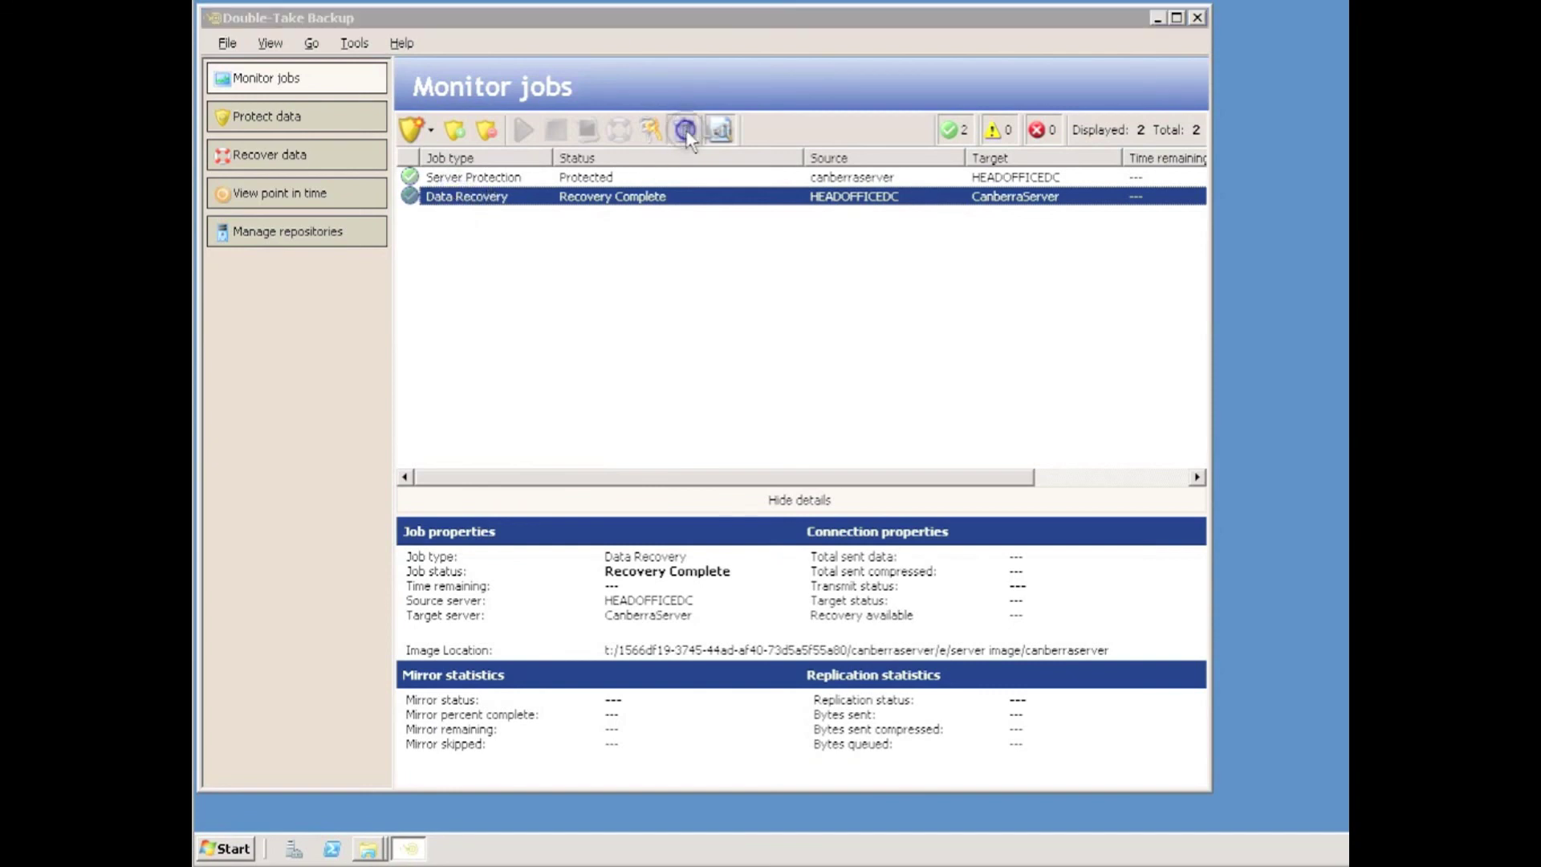